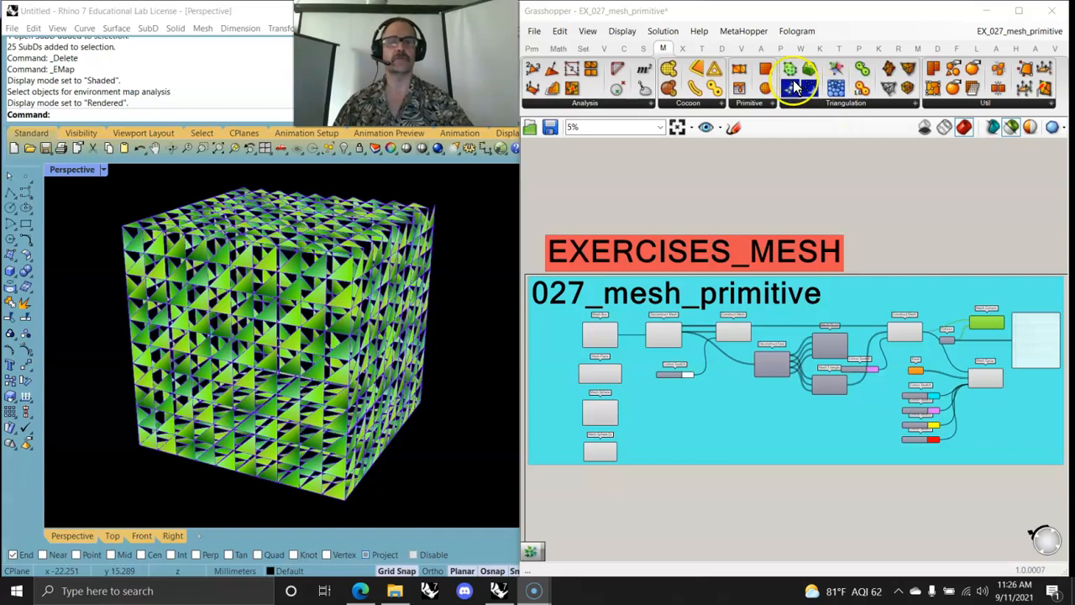
# Review the available mesh primitive components and preview the coloured mesh produced at the end of the definition.
pyautogui.click(750, 104)
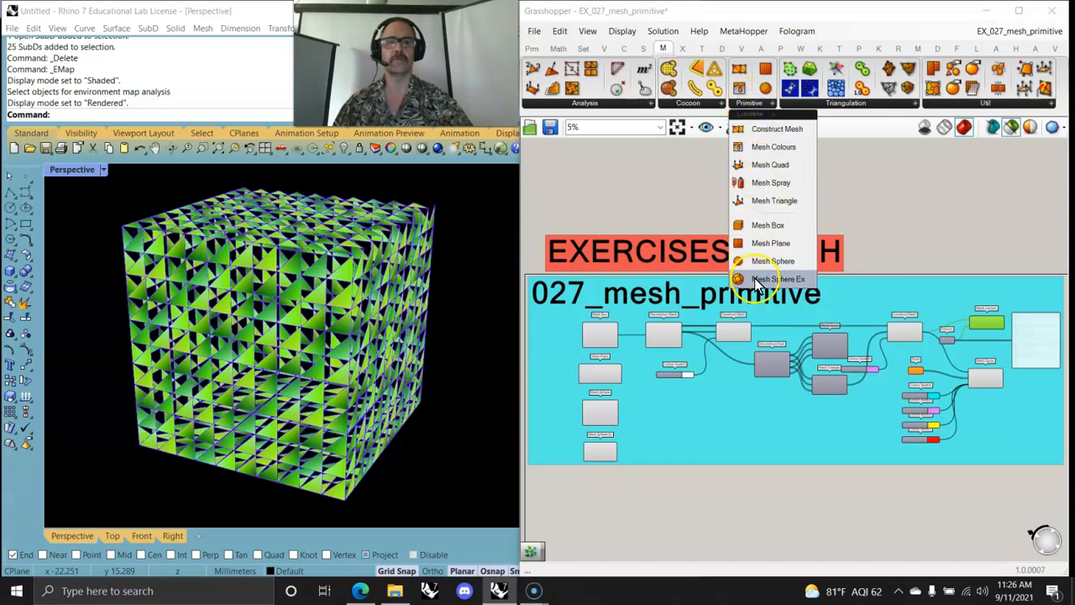
pyautogui.click(640, 179)
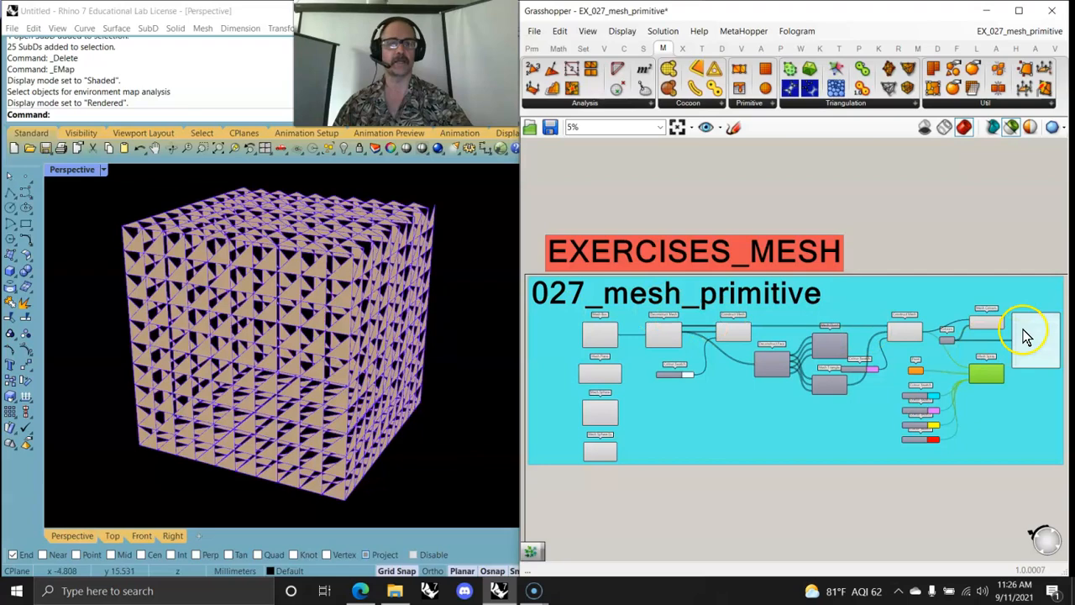
pyautogui.click(987, 322)
pyautogui.moveTo(365, 389); pyautogui.dragTo(425, 408, button='right')
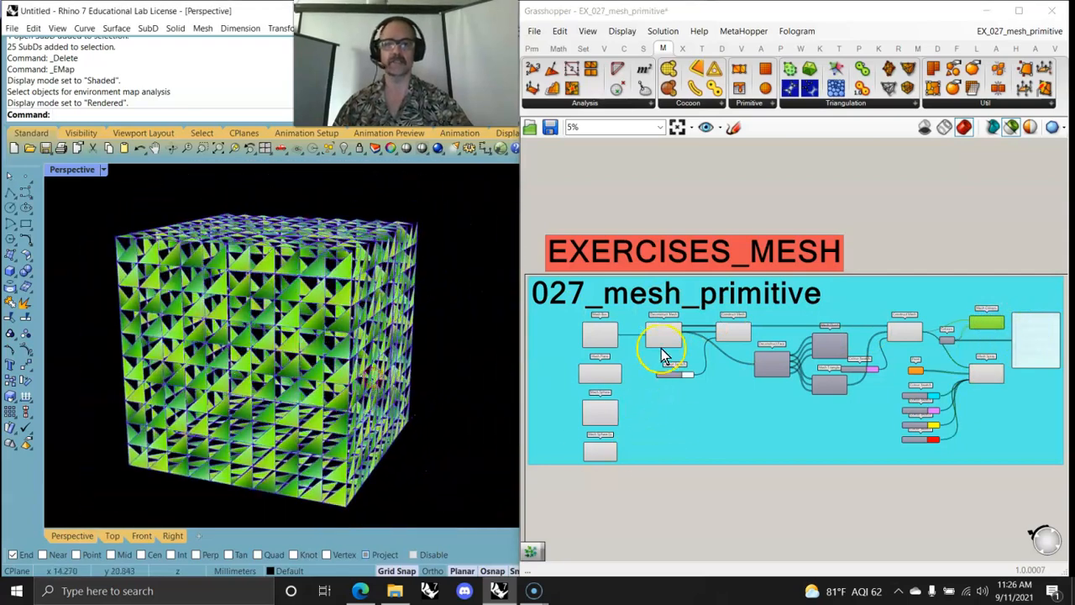
# Preview the Mesh Box, Mesh Plane, Mesh Sphere and Mesh Sphere Ex primitives one after another in the Perspective viewport.
pyautogui.click(611, 337)
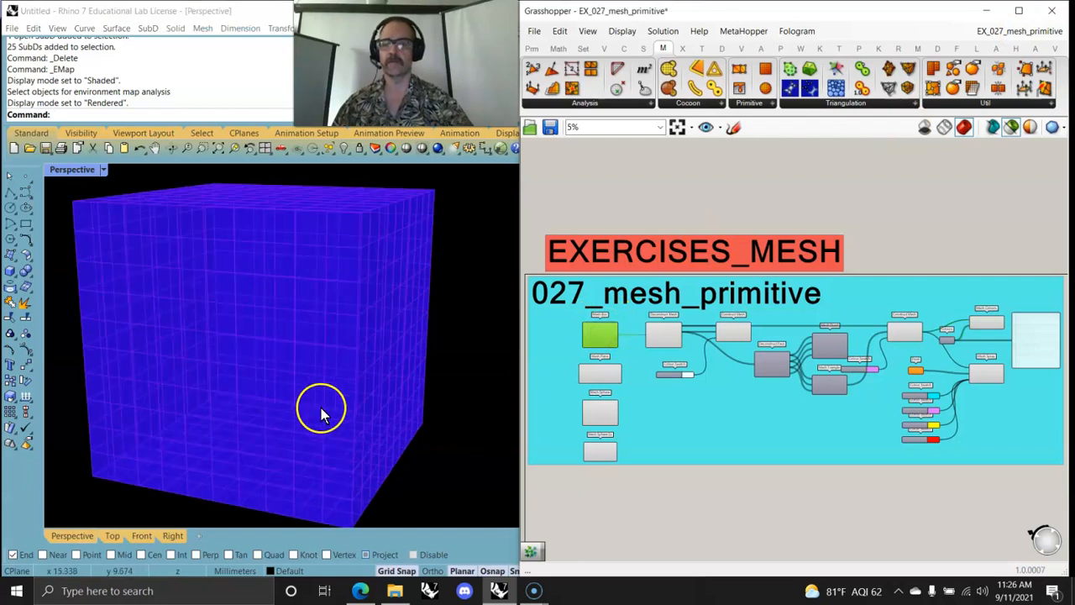
pyautogui.scroll(3, 588, 391)
pyautogui.scroll(2, 599, 385)
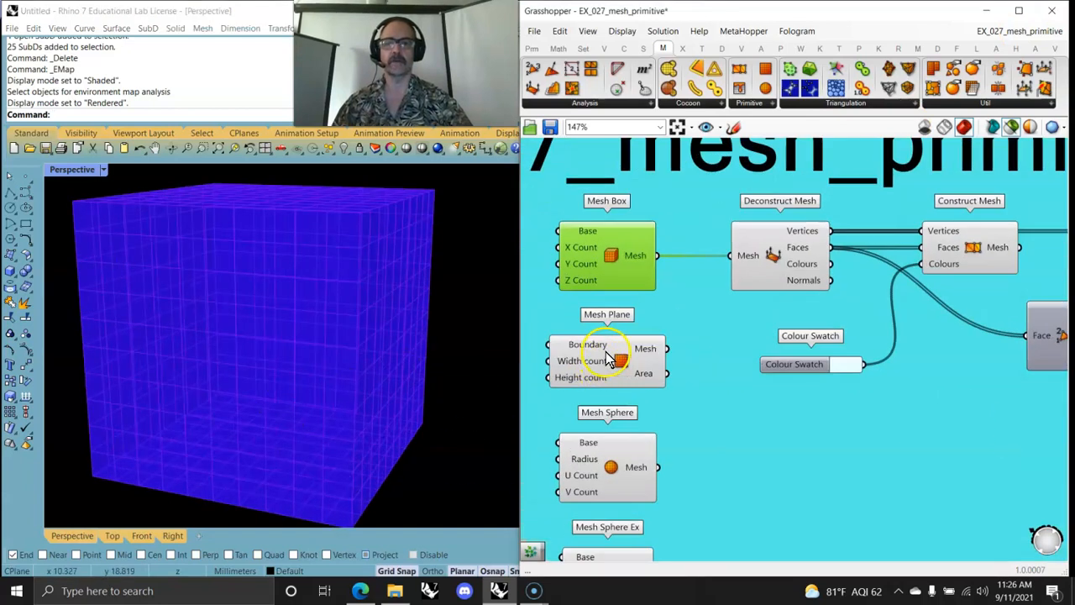
pyautogui.click(608, 362)
pyautogui.click(613, 468)
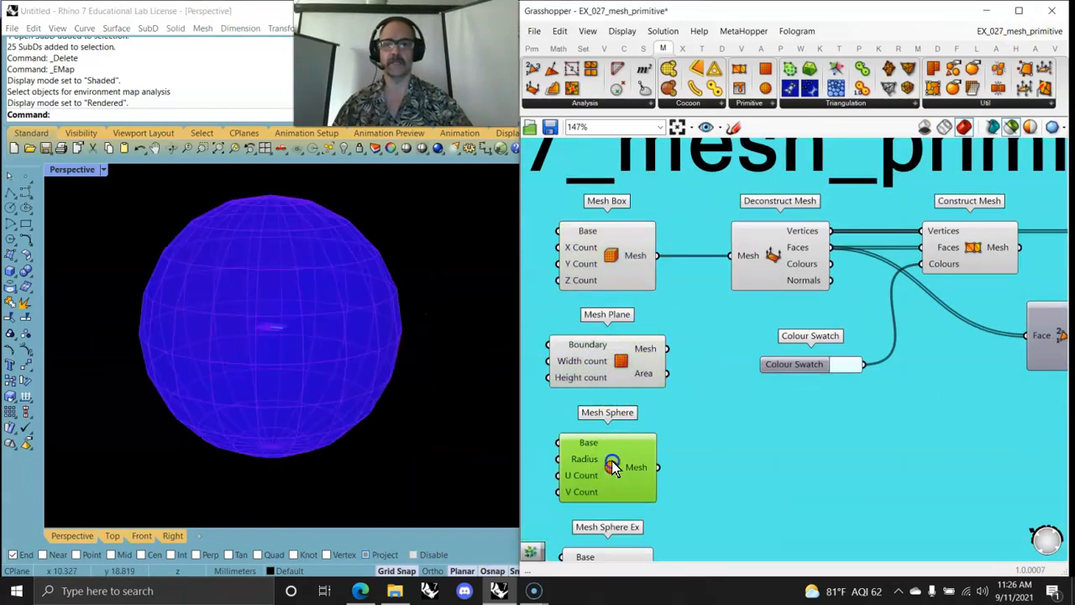
pyautogui.scroll(-2, 615, 464)
pyautogui.click(610, 534)
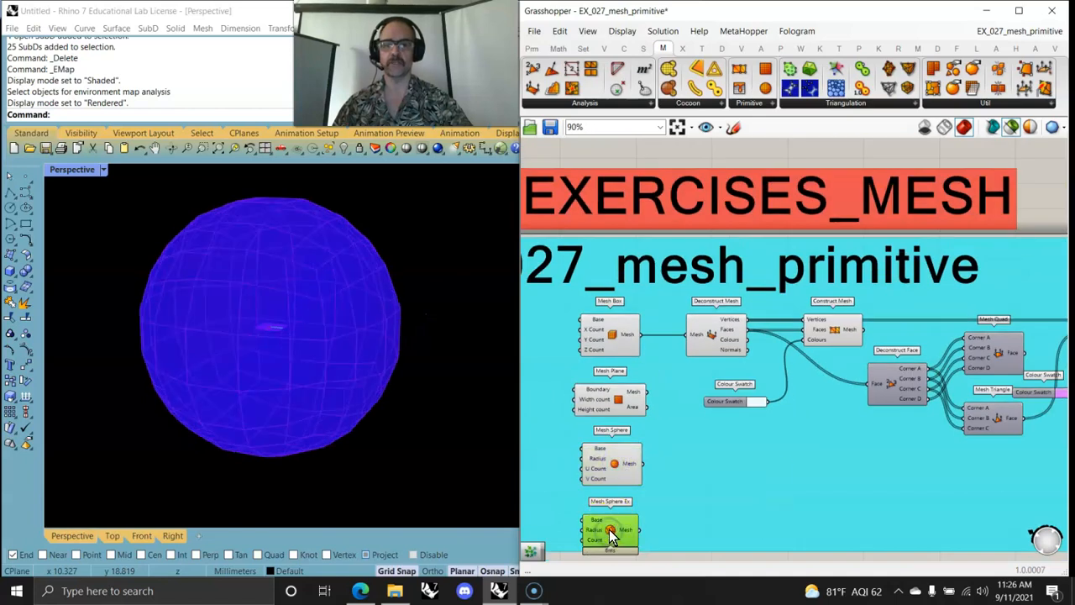
pyautogui.scroll(2, 612, 529)
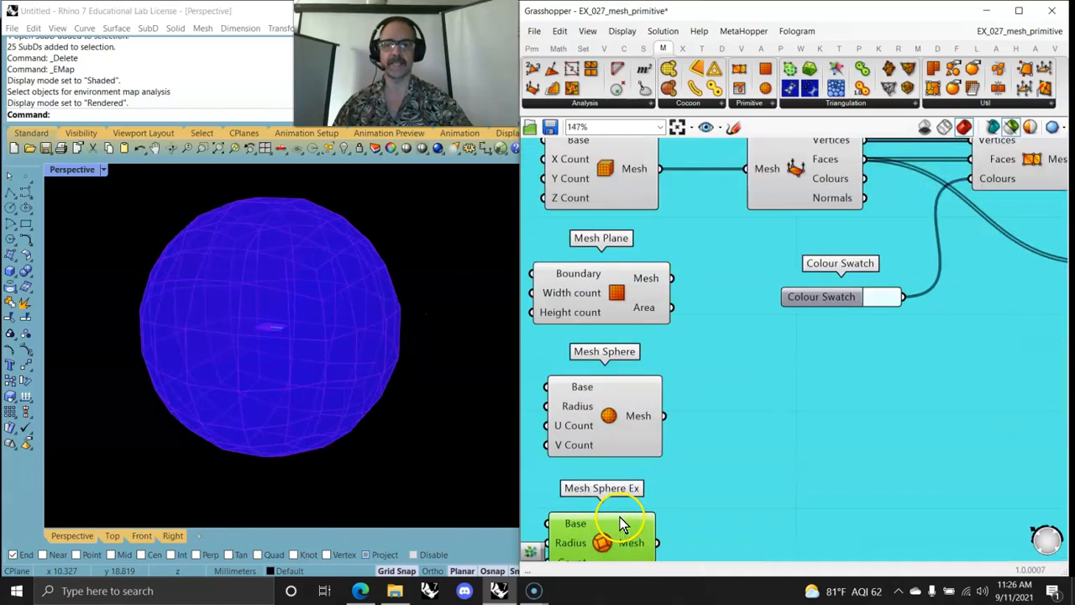
pyautogui.scroll(-1, 609, 554)
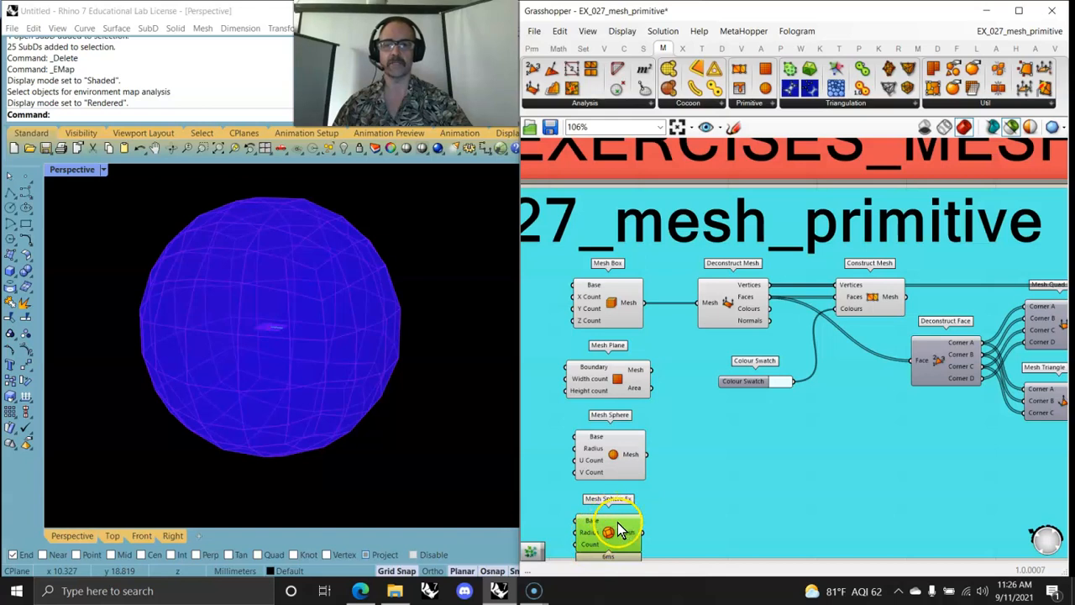
pyautogui.moveTo(327, 363)
pyautogui.mouseDown(button='right')
pyautogui.moveTo(307, 379)
pyautogui.moveTo(328, 378)
pyautogui.moveTo(333, 350)
pyautogui.mouseUp(button='right')
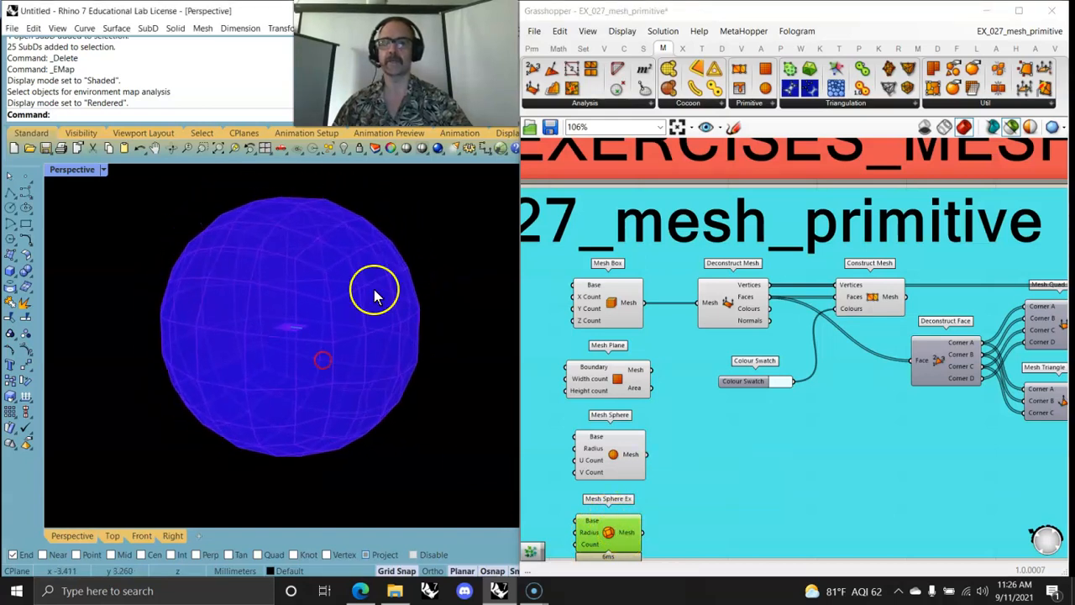
pyautogui.click(681, 13)
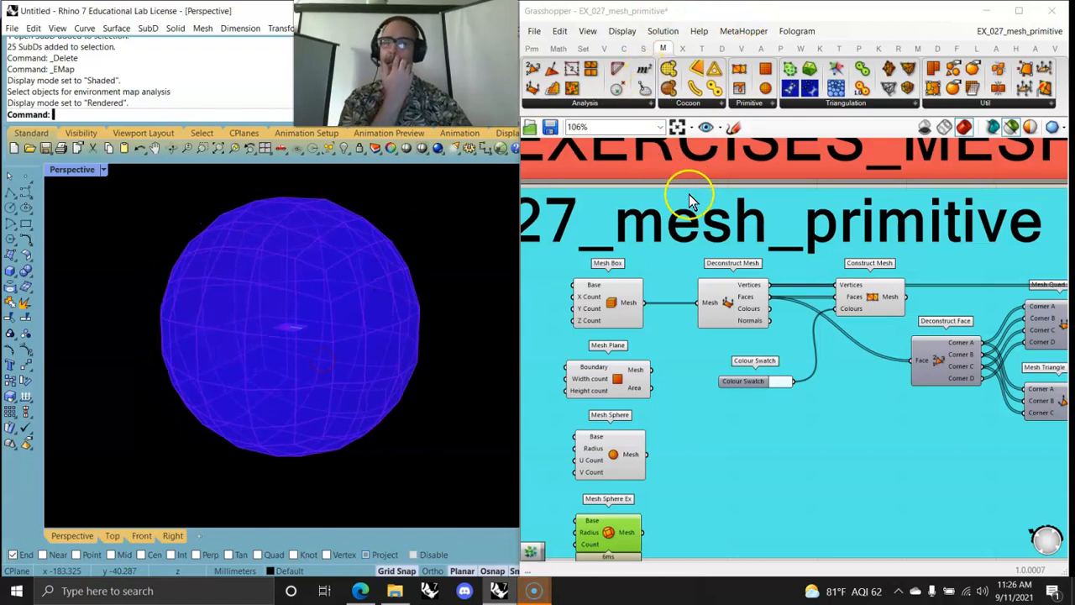
# Preview the Deconstruct Mesh vertices in the Shaded and Wireframe display modes, ending in Rendered mode.
pyautogui.click(721, 303)
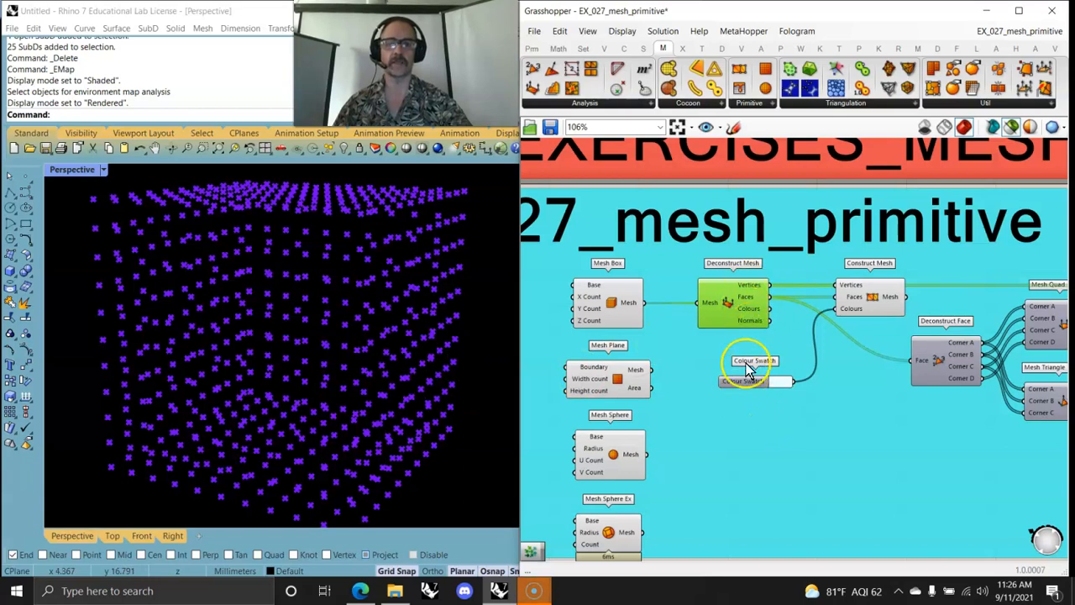
pyautogui.click(103, 169)
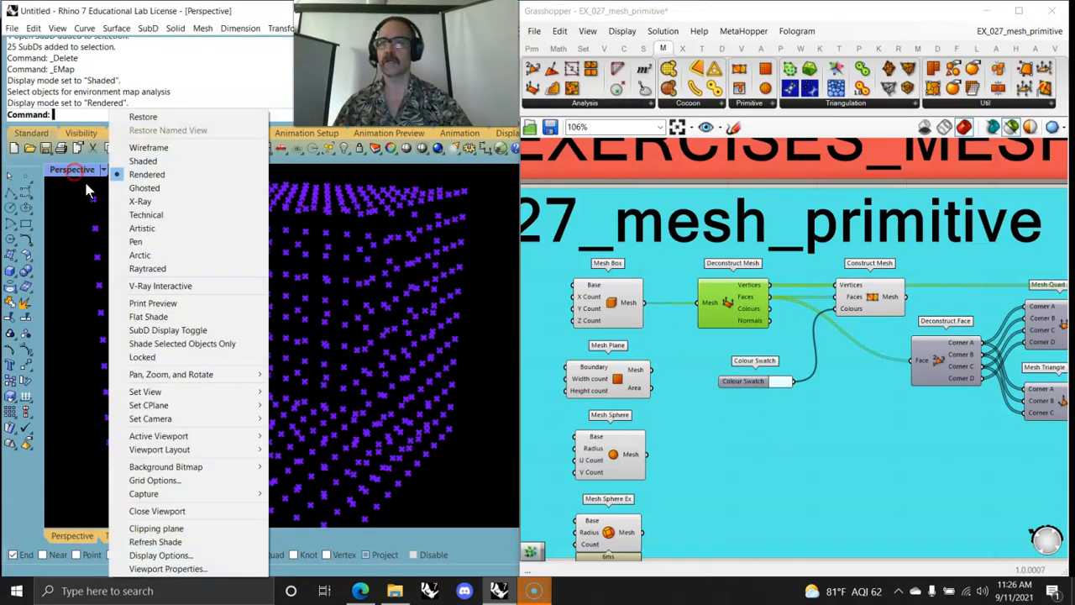
pyautogui.click(134, 160)
pyautogui.click(103, 169)
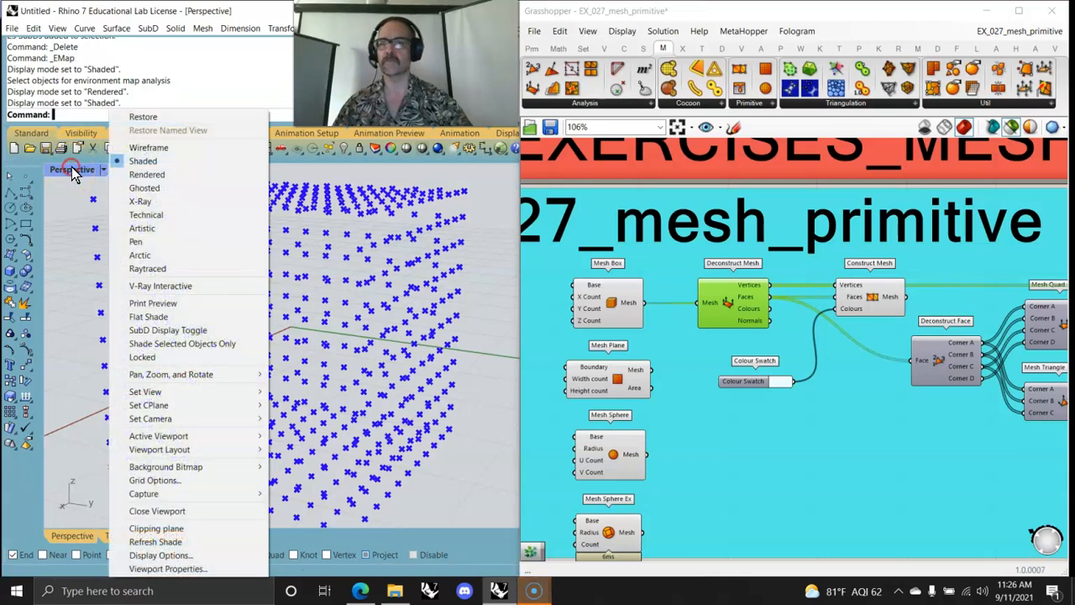
pyautogui.click(143, 149)
pyautogui.click(80, 169)
pyautogui.click(147, 174)
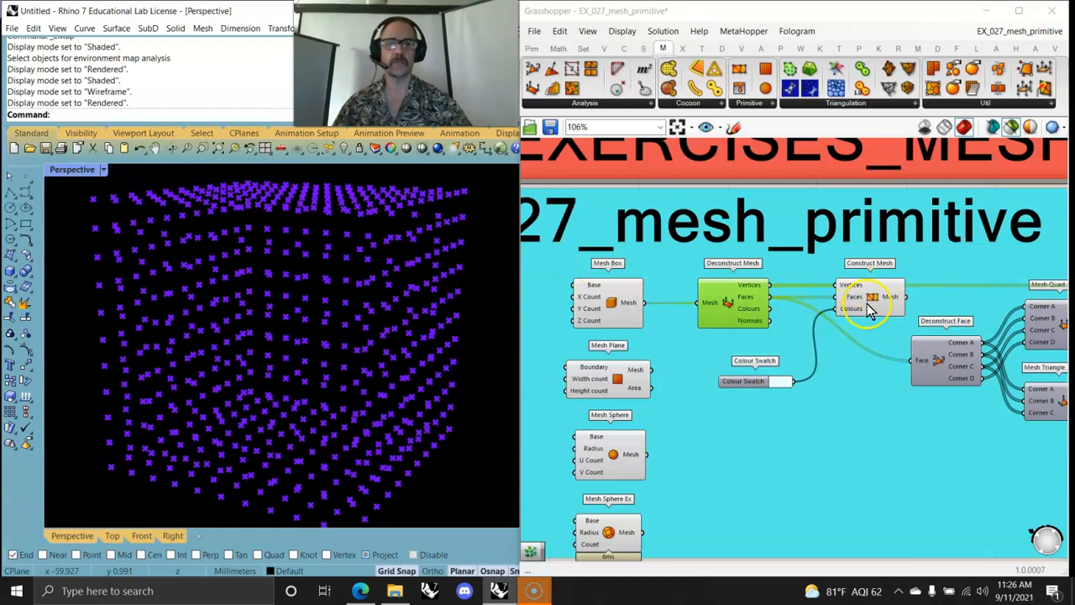
# Preview the first Construct Mesh and set its colour swatch to cyan (R 27, G 244, B 255), dismissing the pop-up advertisement.
pyautogui.moveTo(853, 298); pyautogui.dragTo(867, 293)
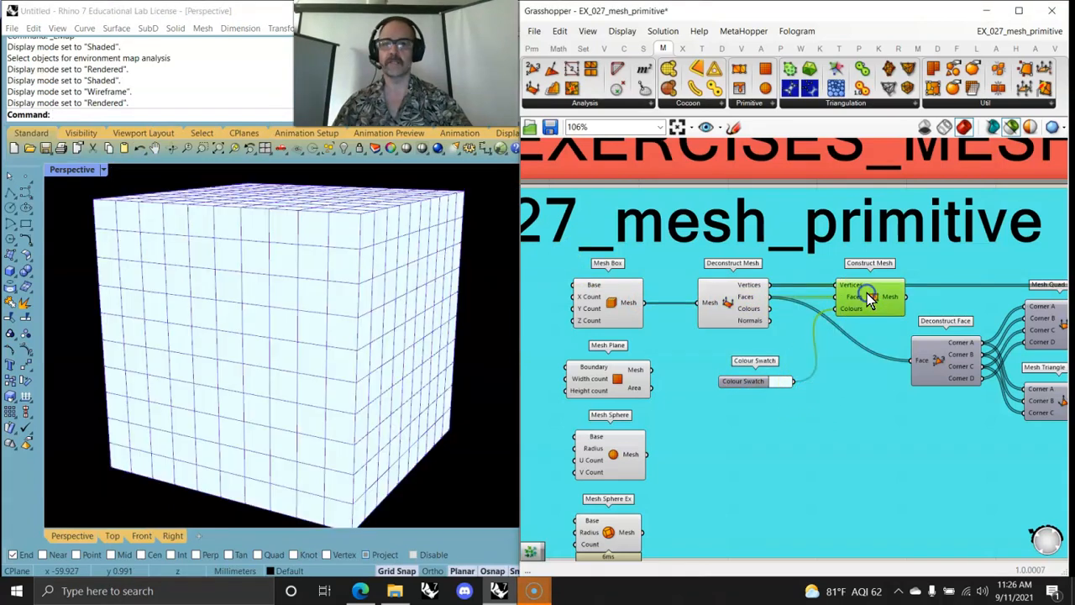
pyautogui.click(783, 382)
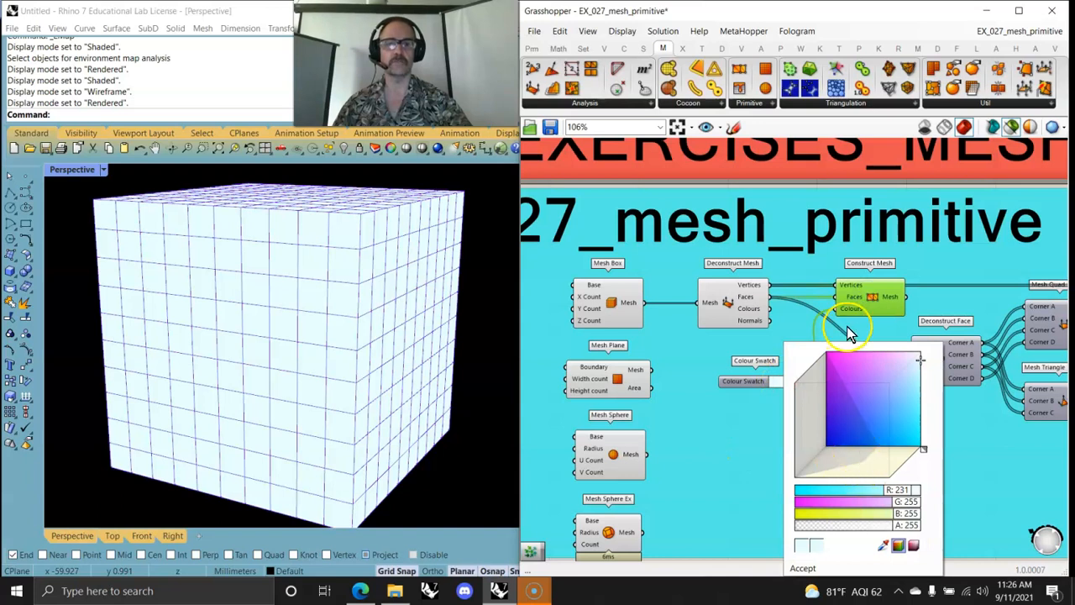
pyautogui.moveTo(892, 433); pyautogui.dragTo(917, 437)
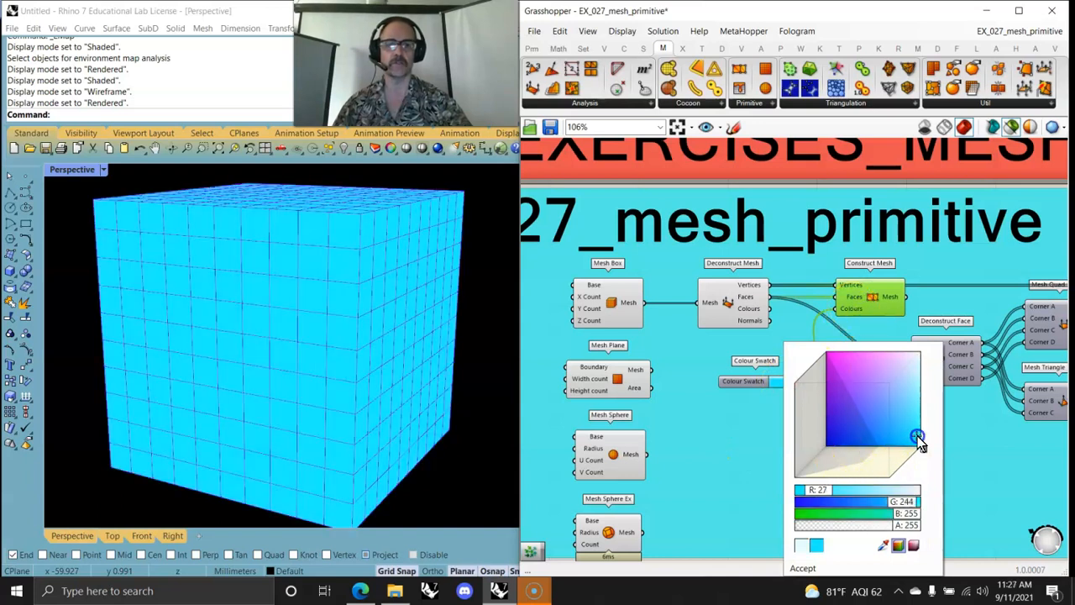
pyautogui.click(974, 439)
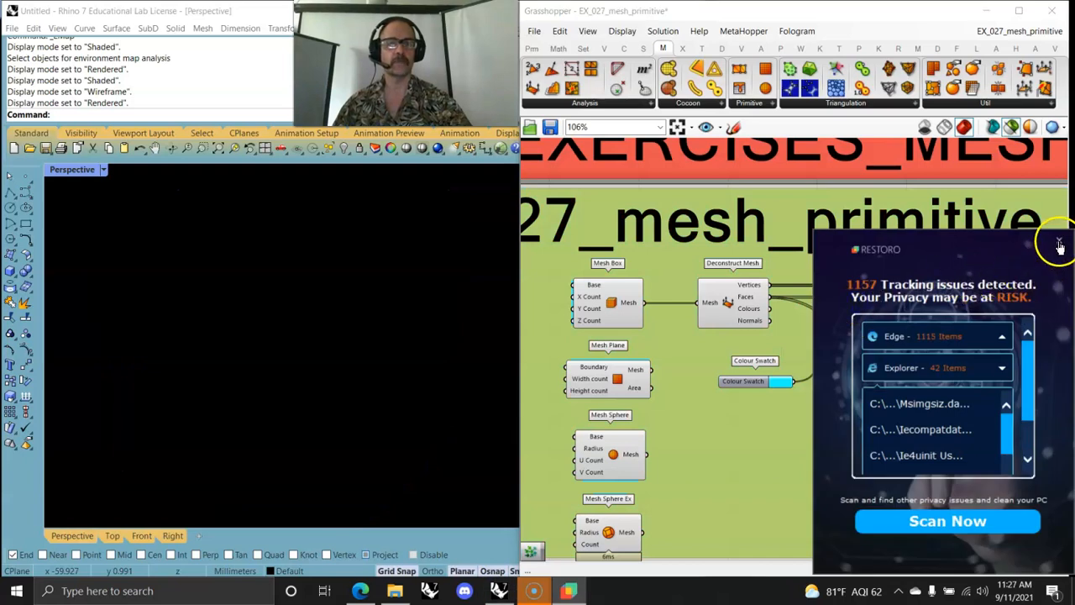
pyautogui.click(1060, 245)
pyautogui.click(853, 285)
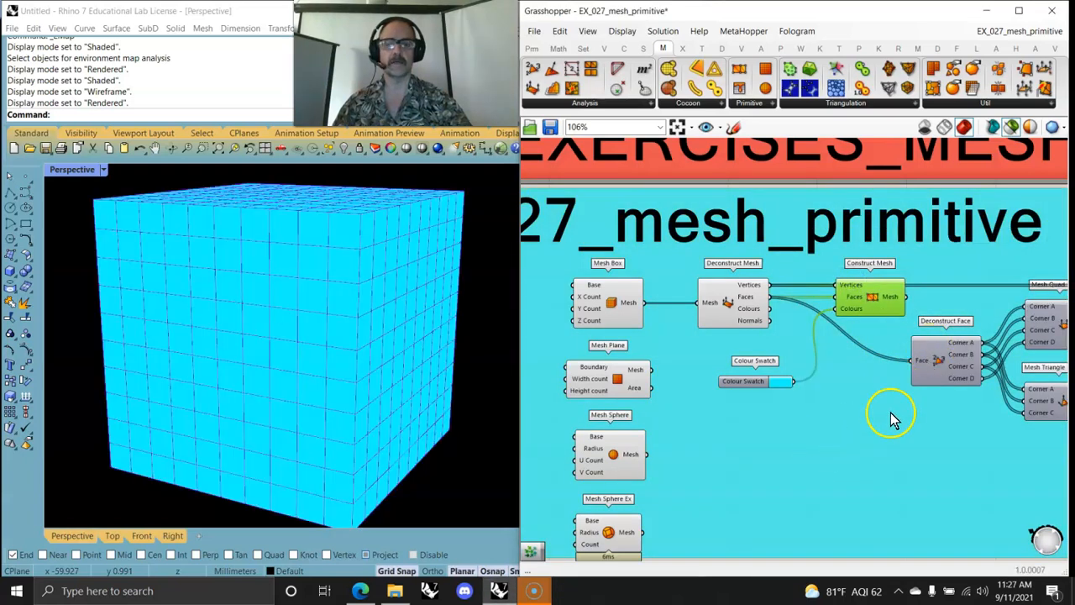
# Examine the Deconstruct Face component and the face values output by the Mesh Quad component.
pyautogui.moveTo(936, 449); pyautogui.dragTo(713, 446, button='right')
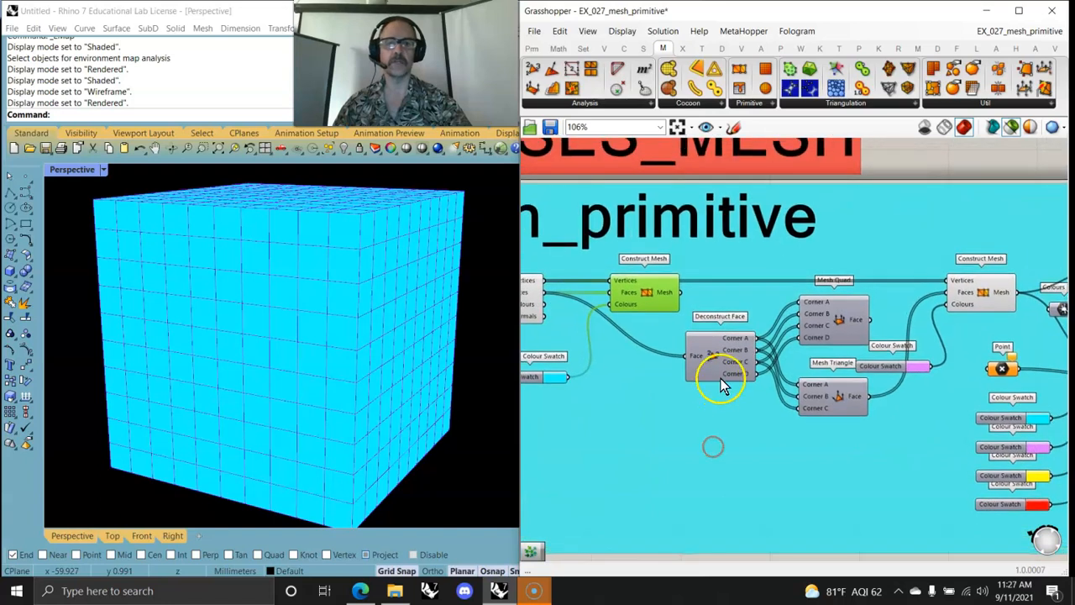
pyautogui.click(709, 356)
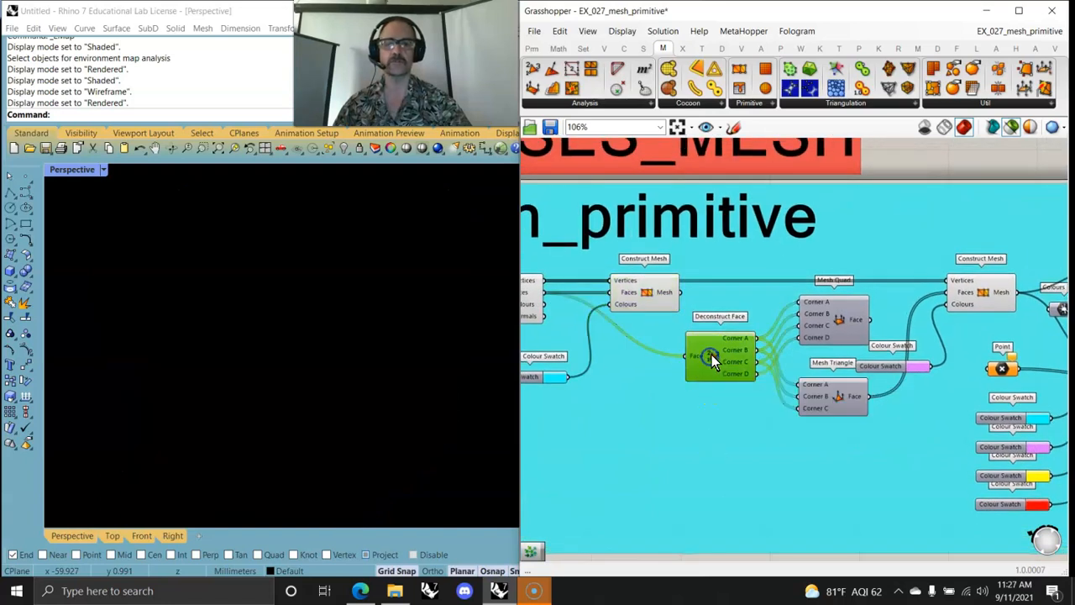
pyautogui.click(838, 326)
pyautogui.click(840, 323)
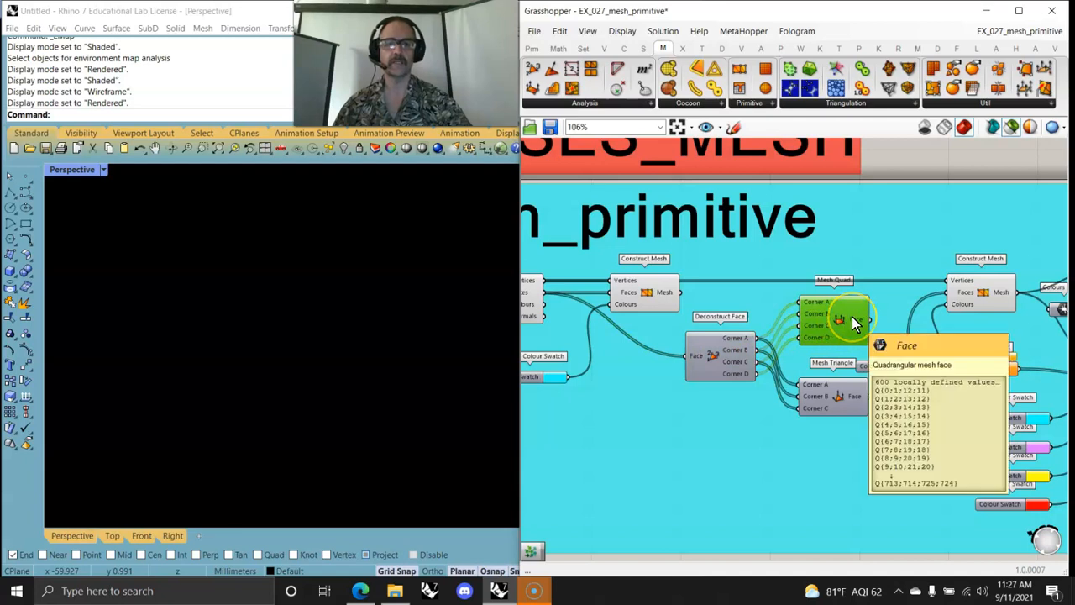
pyautogui.rightClick(853, 319)
pyautogui.rightClick(895, 143)
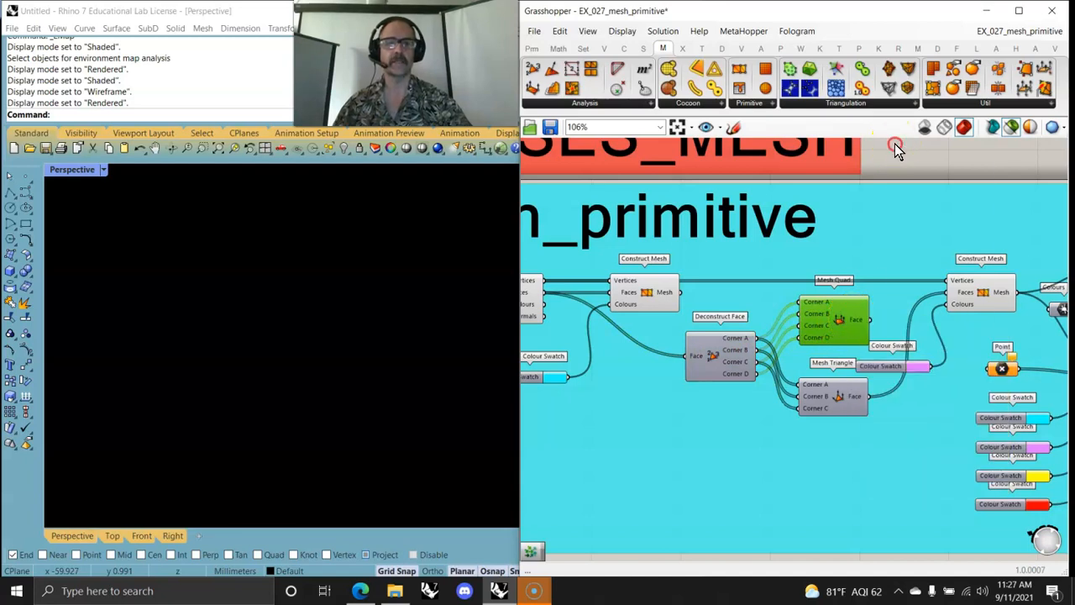
pyautogui.click(940, 165)
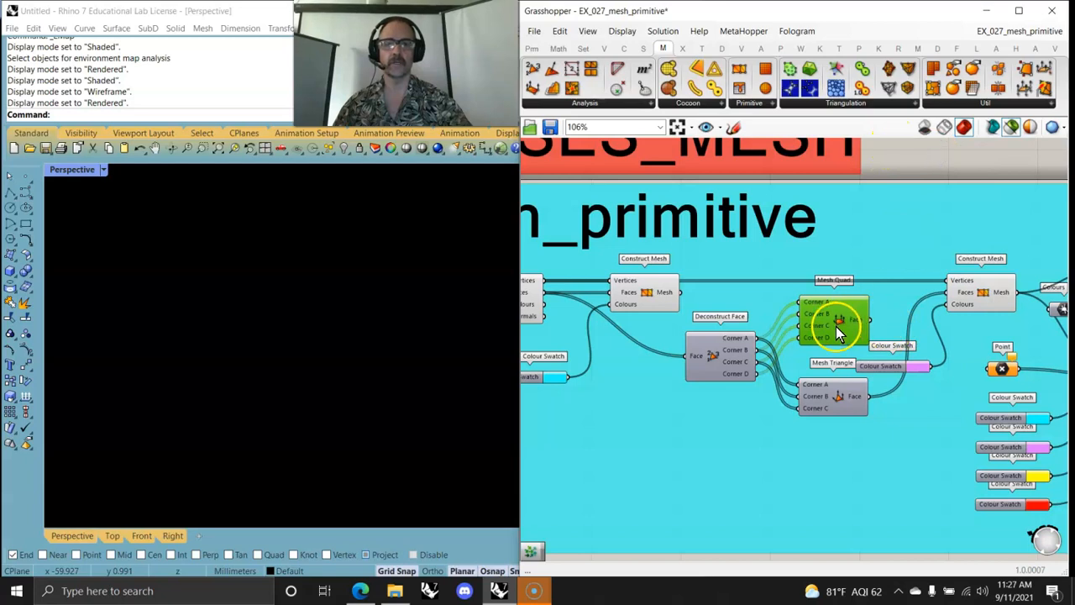
# Trace how the faces from Deconstruct Mesh pass through Deconstruct Face into the Mesh Quad and Mesh Triangle corners.
pyautogui.click(733, 361)
pyautogui.moveTo(735, 363); pyautogui.dragTo(796, 366, button='right')
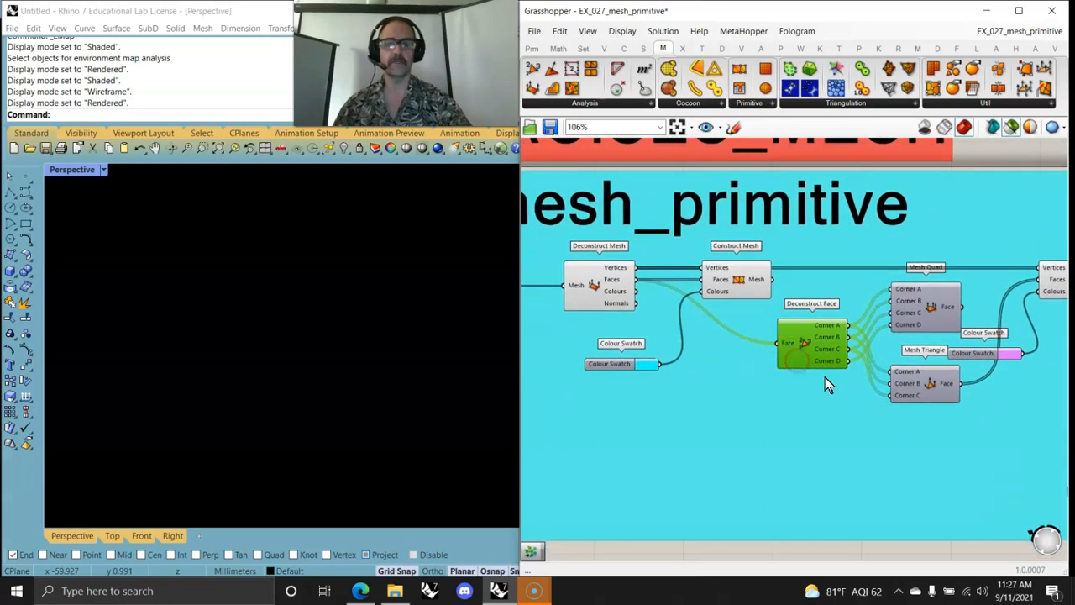
pyautogui.moveTo(950, 313)
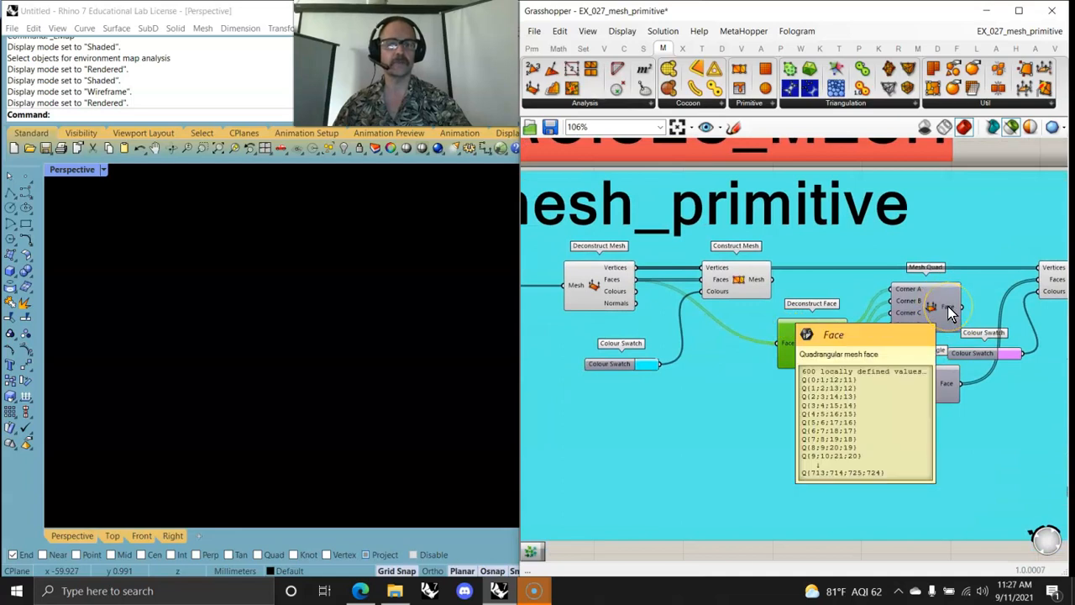
pyautogui.moveTo(950, 426); pyautogui.dragTo(822, 435, button='right')
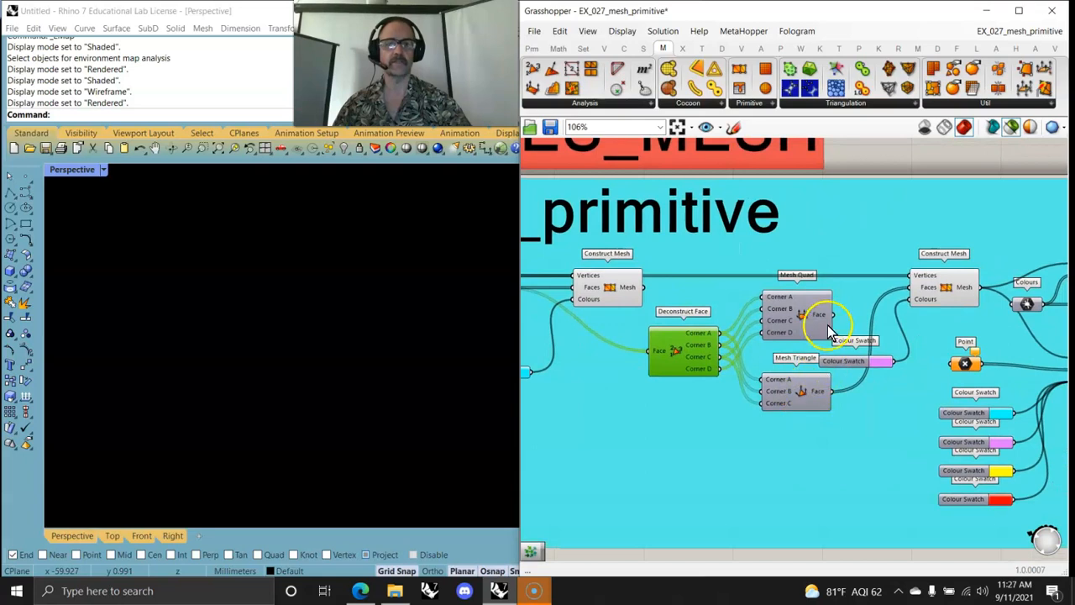
pyautogui.moveTo(726, 423); pyautogui.dragTo(885, 408, button='right')
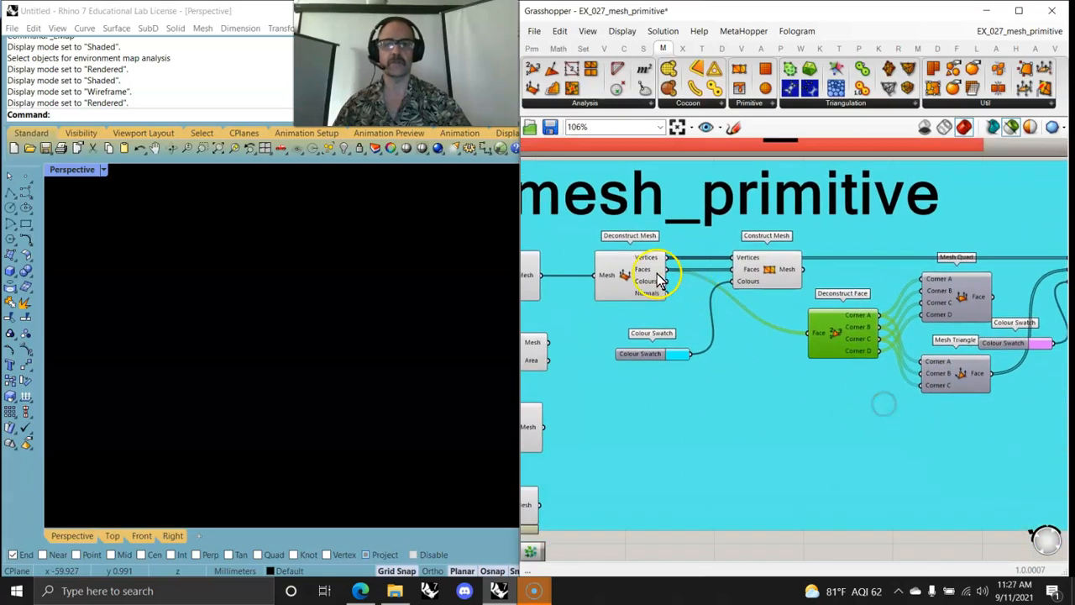
pyautogui.moveTo(907, 445); pyautogui.dragTo(808, 460, button='right')
pyautogui.click(859, 392)
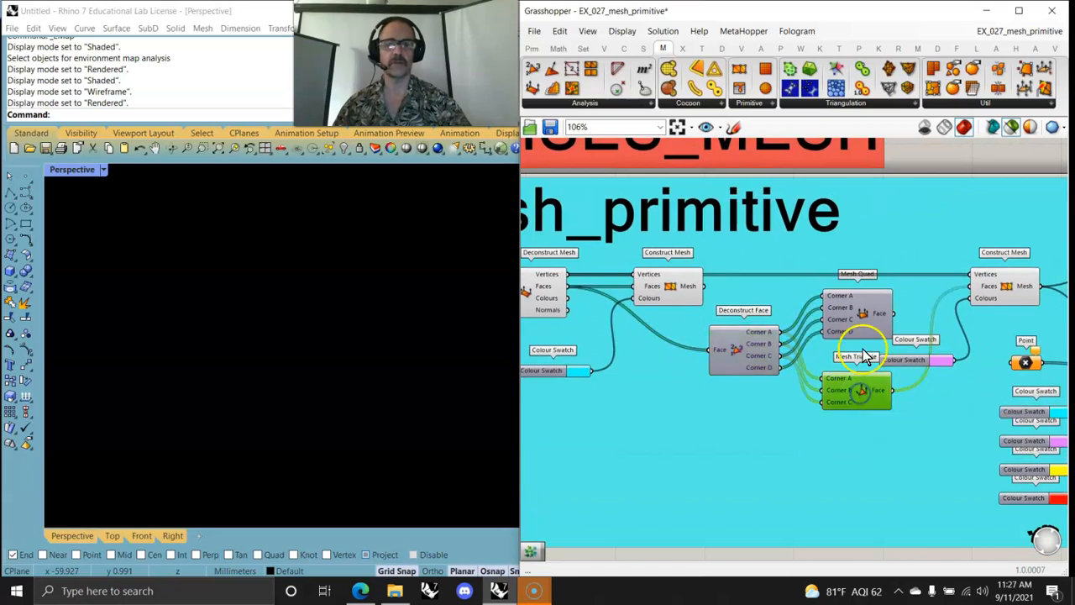
pyautogui.click(854, 315)
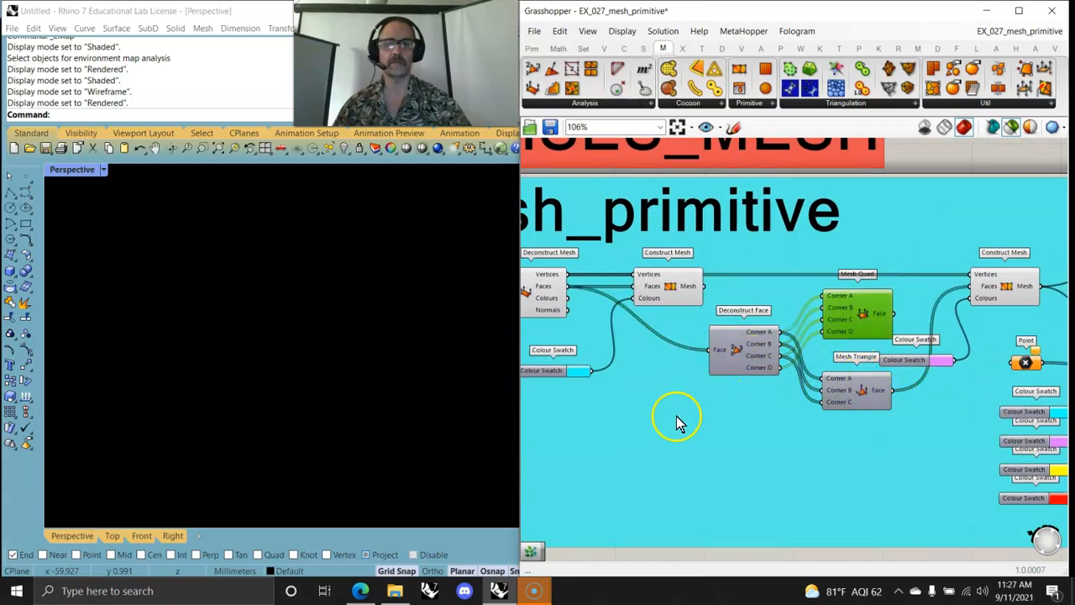
pyautogui.moveTo(677, 423); pyautogui.dragTo(772, 404, button='right')
pyautogui.click(830, 328)
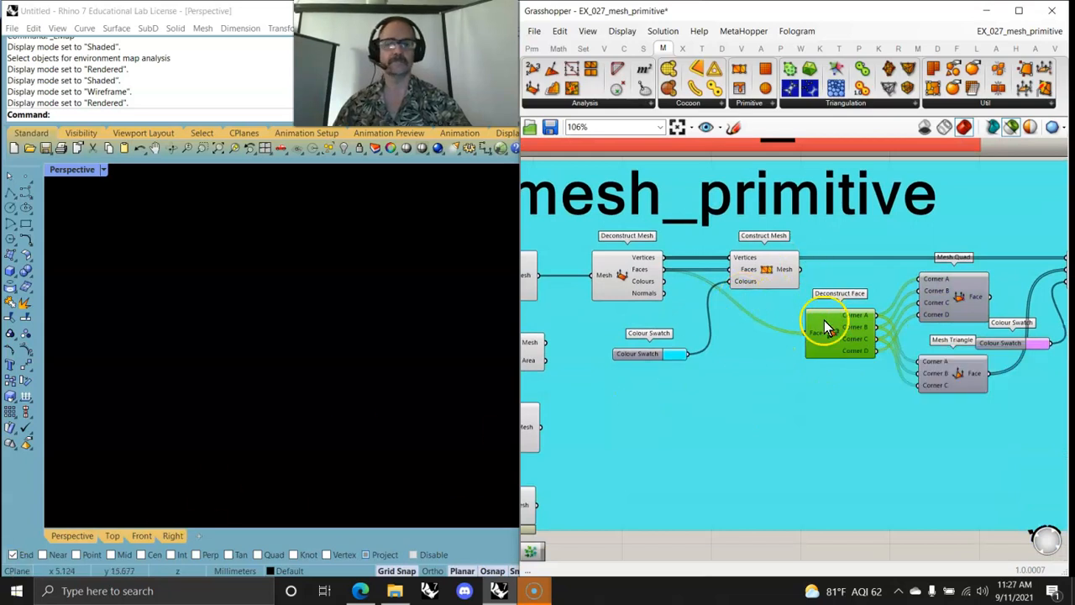
# Compare the preview of the first Construct Mesh with that of the second one, built from the Mesh Triangle faces.
pyautogui.moveTo(758, 276)
pyautogui.mouseDown()
pyautogui.moveTo(769, 292)
pyautogui.moveTo(762, 281)
pyautogui.mouseUp()
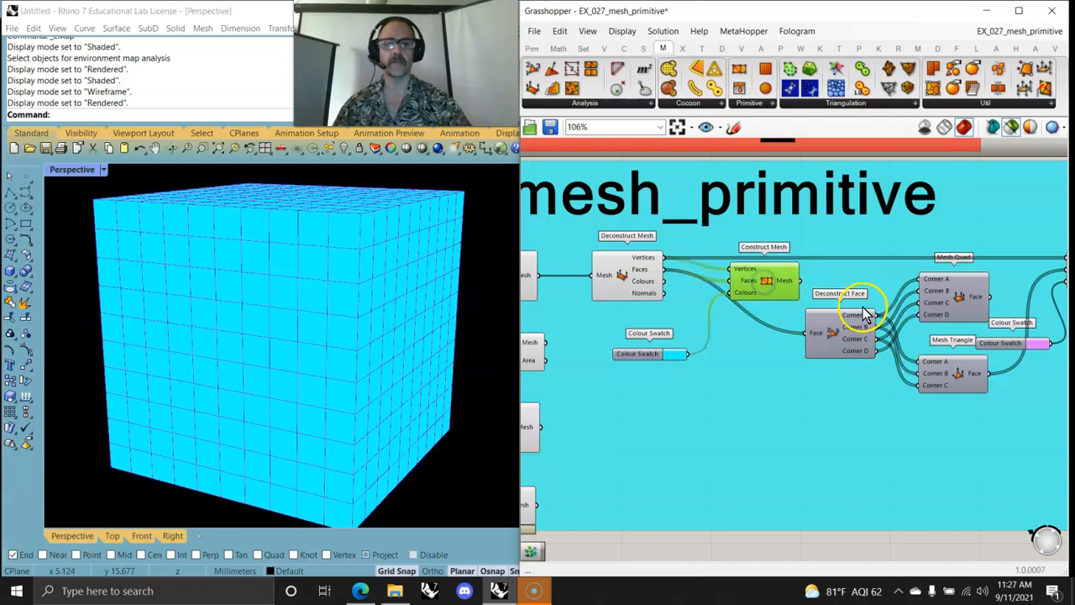
pyautogui.moveTo(897, 343); pyautogui.dragTo(735, 341, button='right')
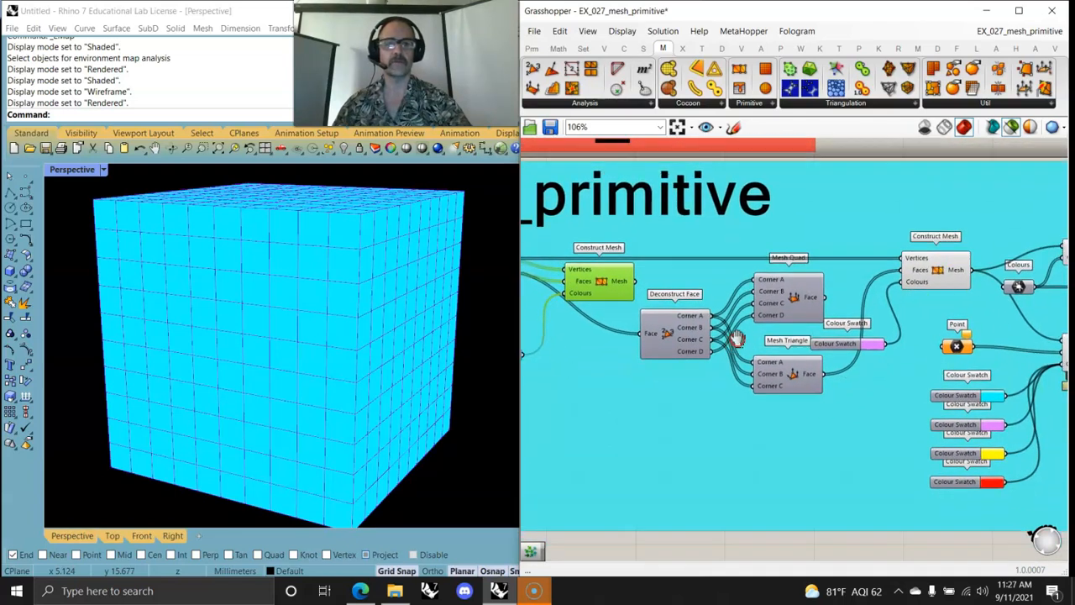
pyautogui.click(937, 271)
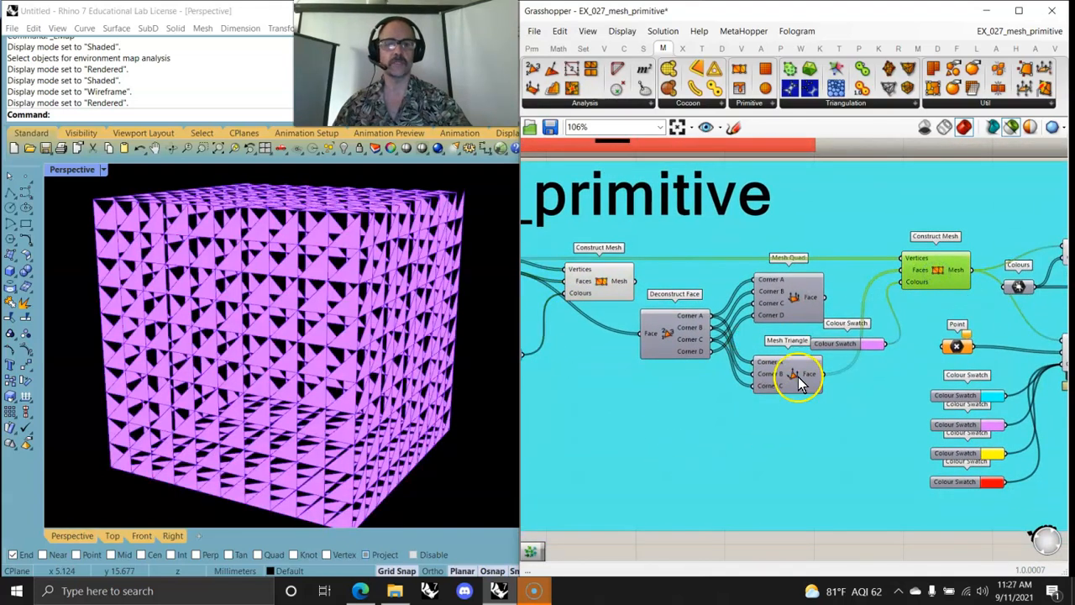
# Feed the Mesh Quad faces into the second Construct Mesh, and switch its Faces input back to the Mesh Triangle output.
pyautogui.keyDown('shift'); pyautogui.moveTo(826, 297); pyautogui.dragTo(900, 270); pyautogui.keyUp('shift')
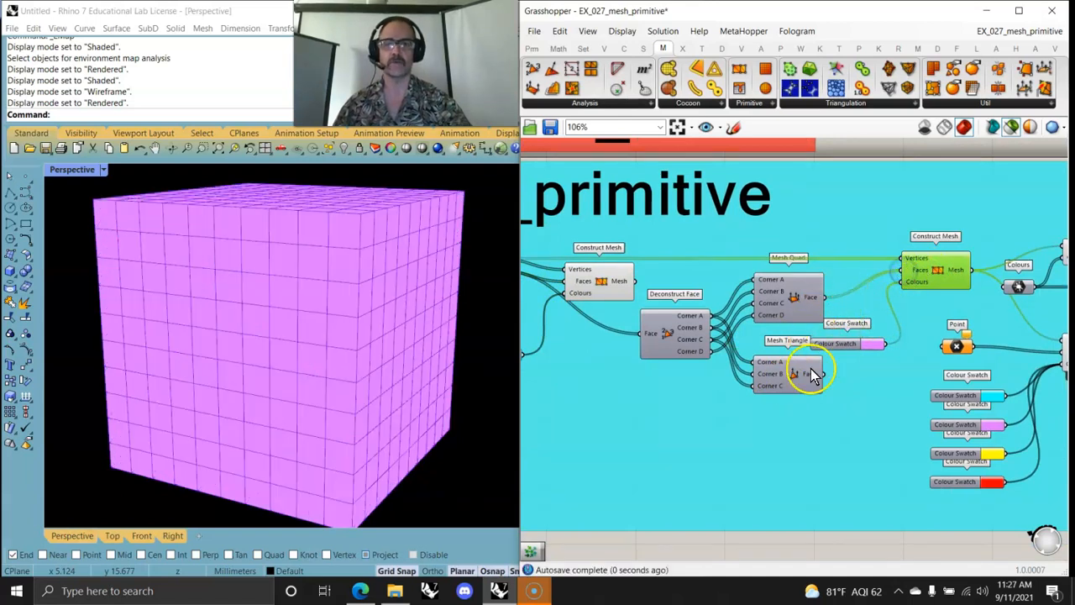
pyautogui.keyDown('shift'); pyautogui.moveTo(824, 375); pyautogui.dragTo(922, 276); pyautogui.keyUp('shift')
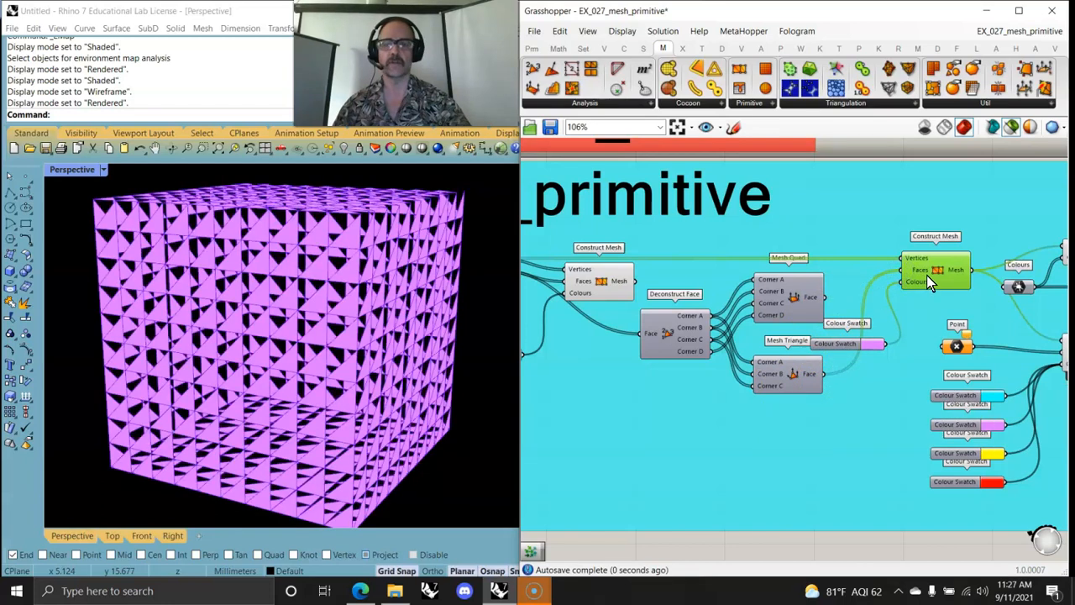
pyautogui.moveTo(897, 376); pyautogui.dragTo(871, 353, button='right')
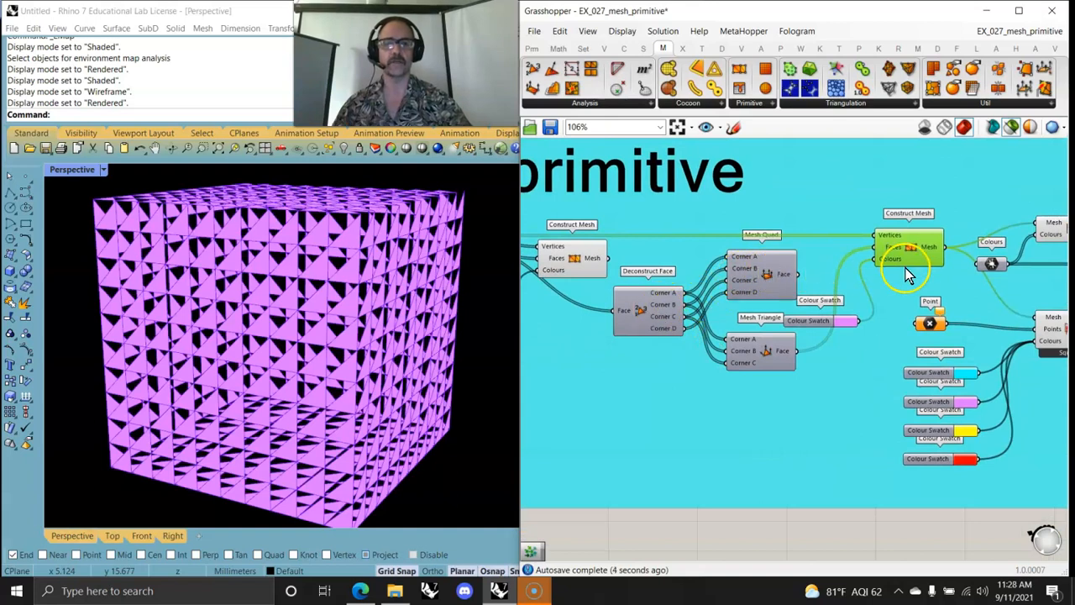
# Preview the Mesh Colours component and examine the repeating green colour list it applies to the mesh.
pyautogui.moveTo(713, 336); pyautogui.dragTo(865, 363, button='right')
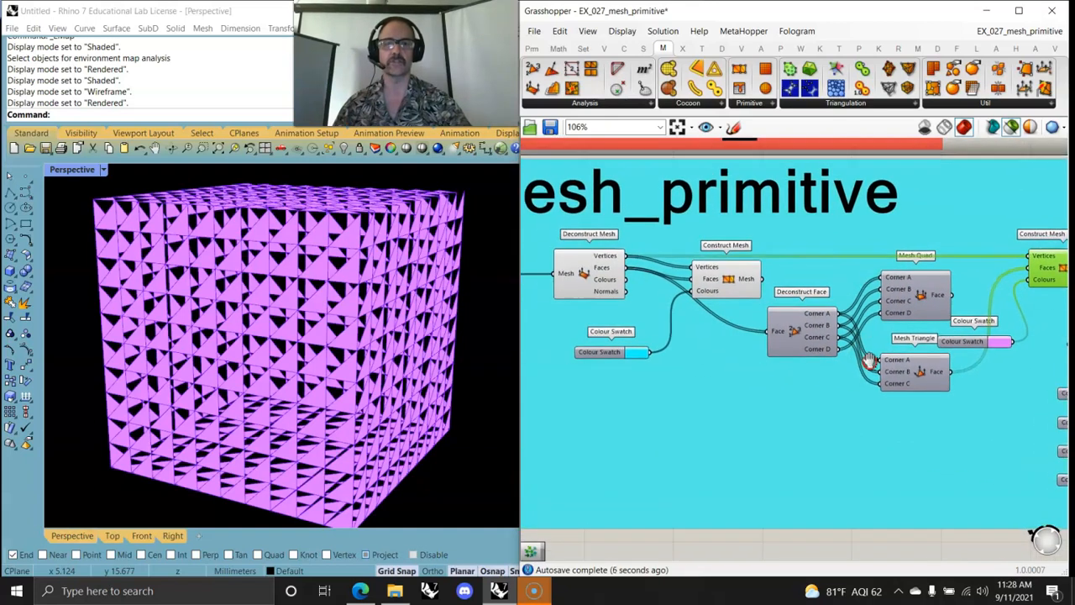
pyautogui.moveTo(827, 285); pyautogui.dragTo(606, 267, button='right')
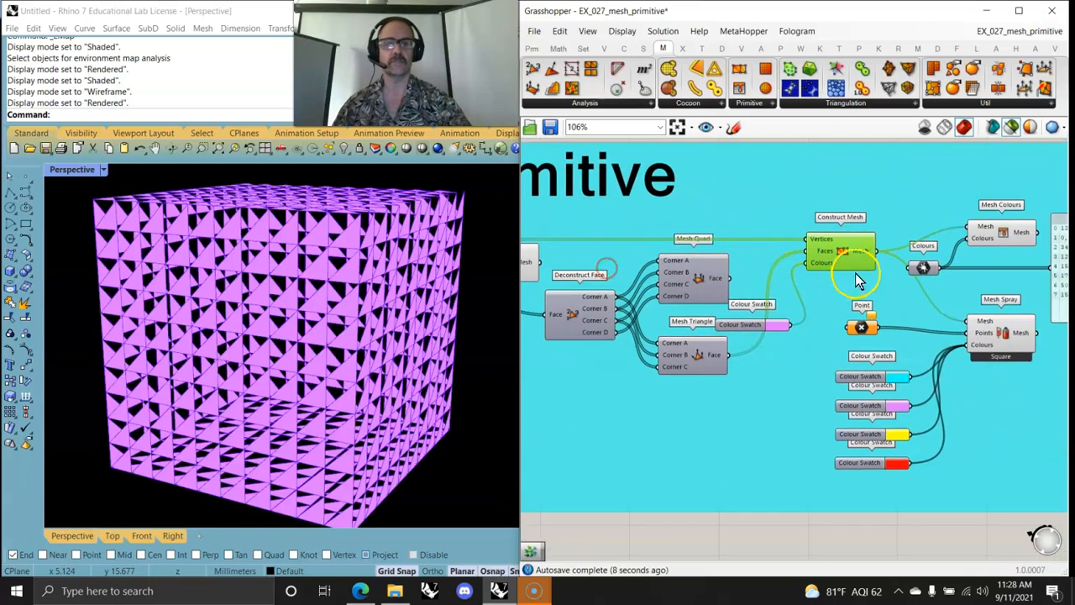
pyautogui.moveTo(960, 293); pyautogui.dragTo(746, 267, button='right')
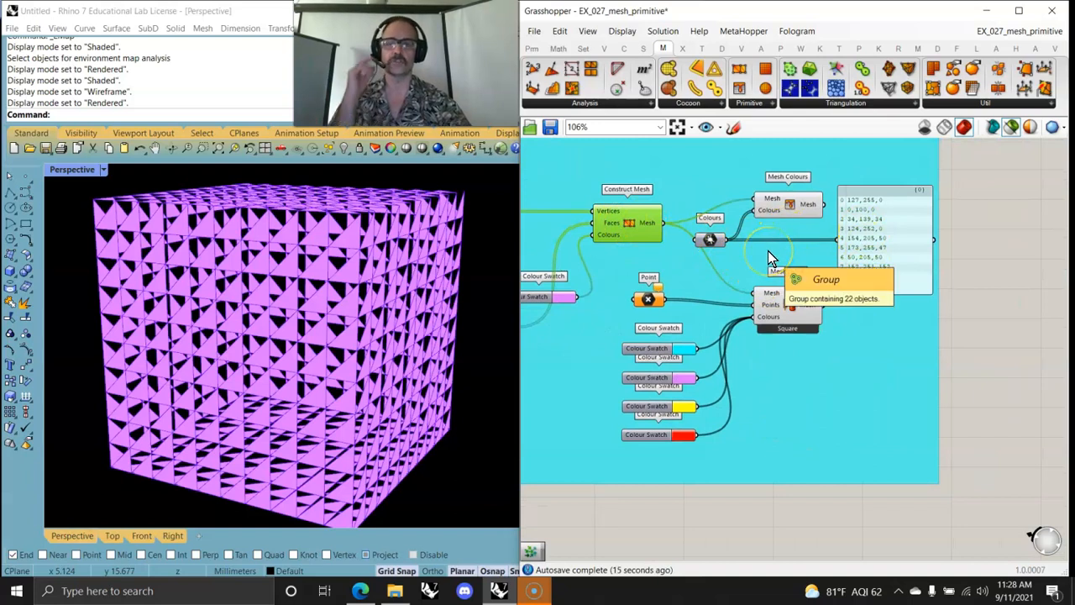
pyautogui.click(794, 202)
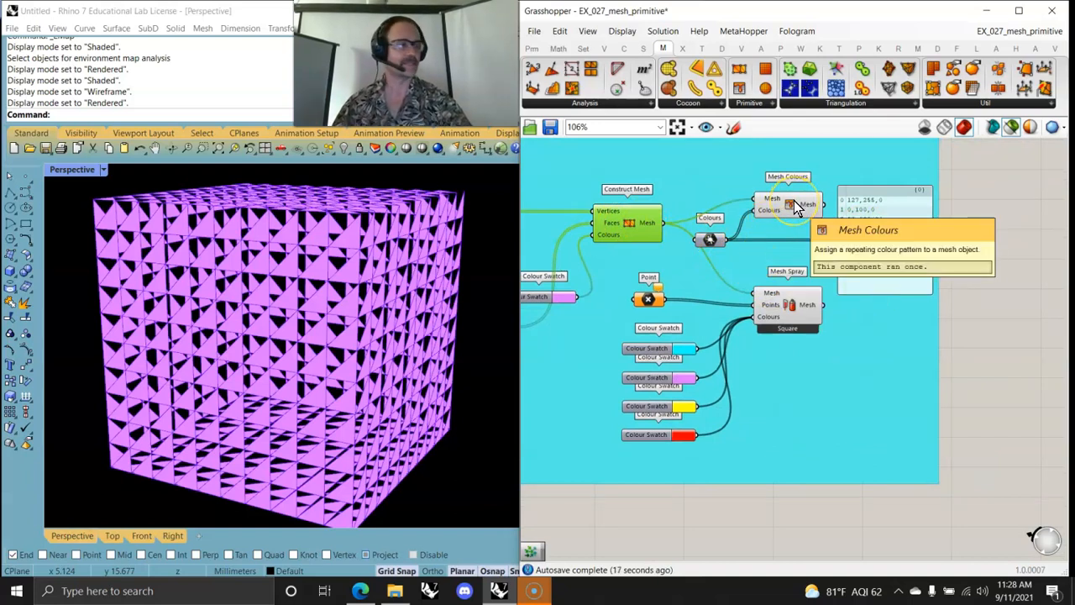
pyautogui.click(789, 214)
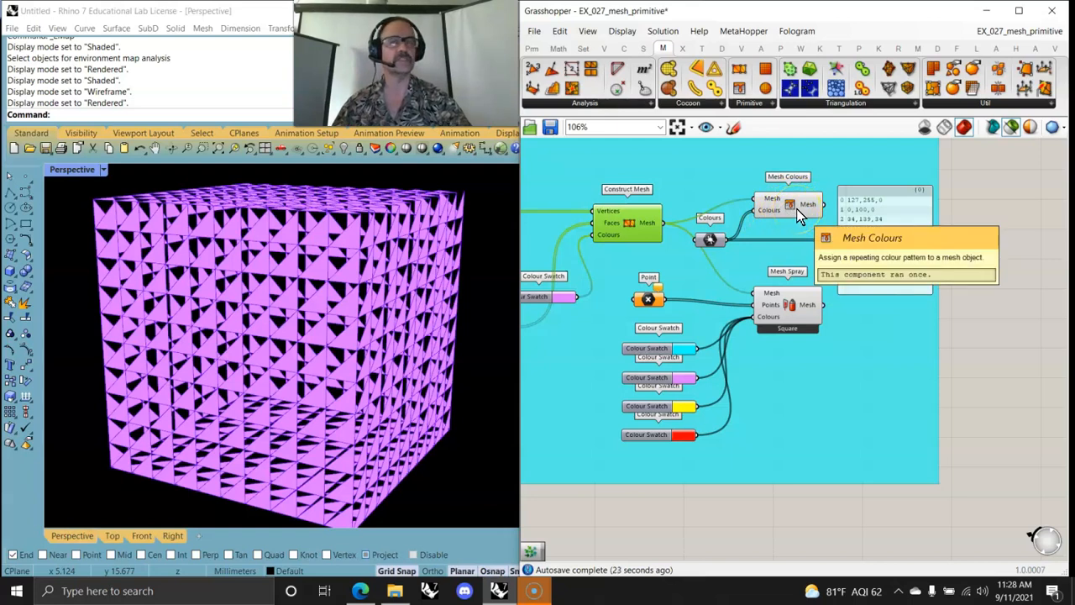
pyautogui.click(801, 210)
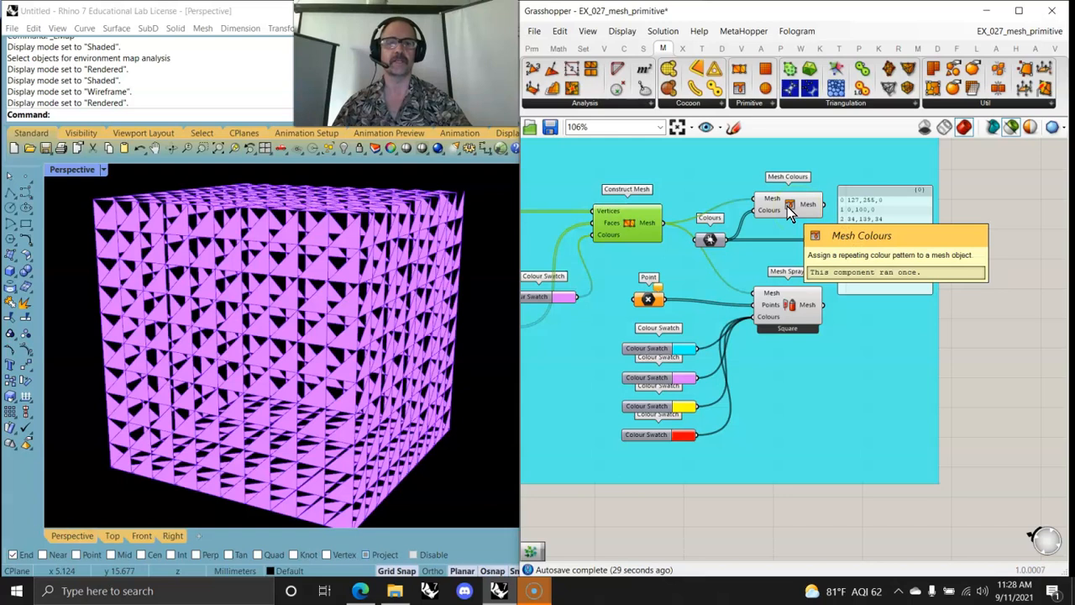
pyautogui.click(788, 205)
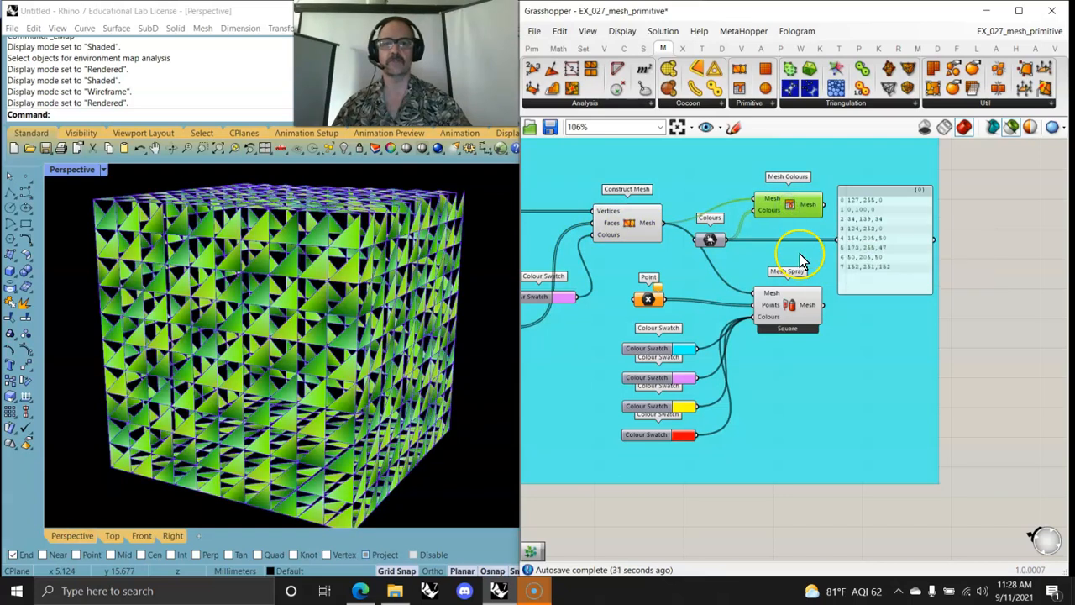
pyautogui.moveTo(709, 241)
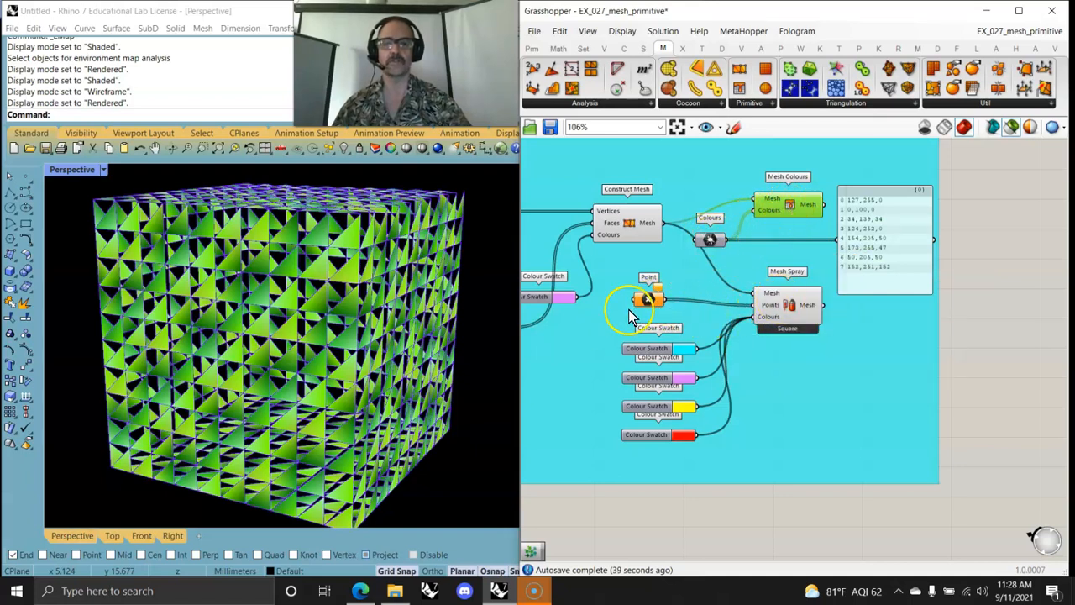
# Preview the Mesh Spray component and place a single point in empty space beside the mesh cube.
pyautogui.click(649, 299)
pyautogui.click(777, 306)
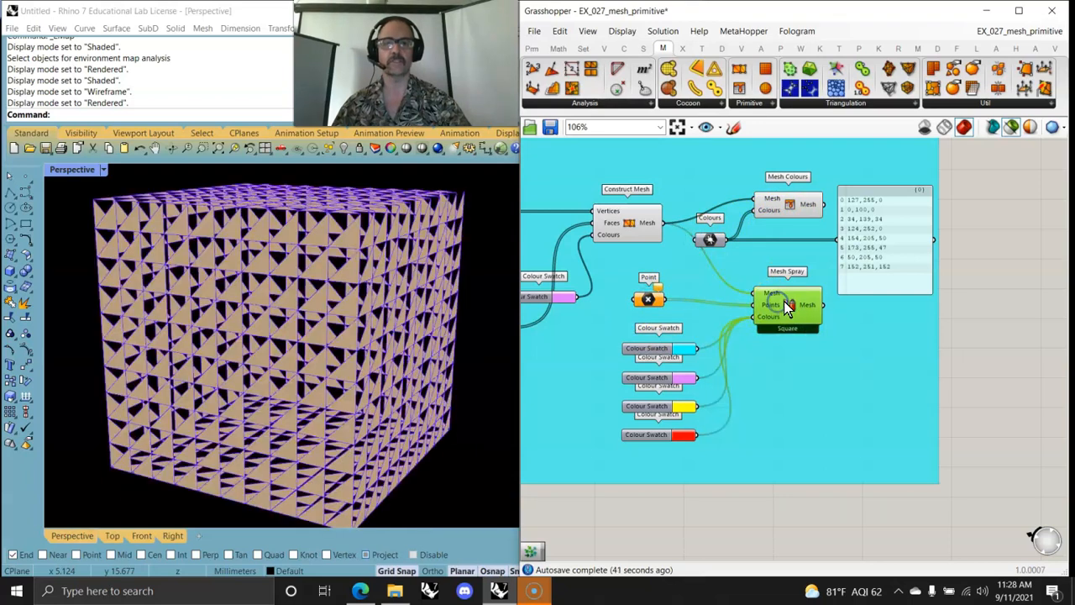
pyautogui.scroll(-5, 413, 400)
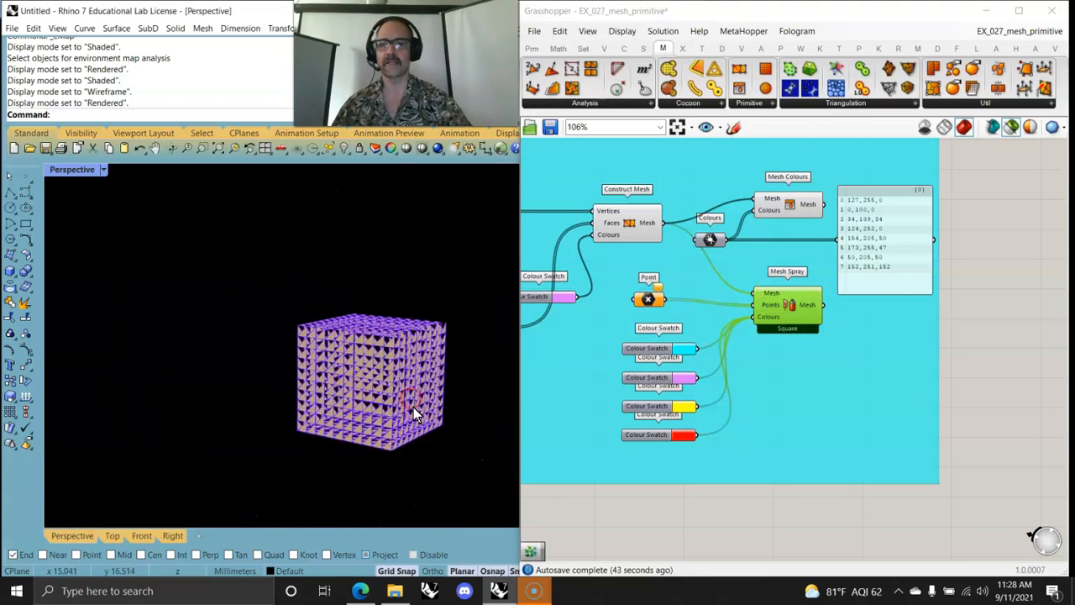
pyautogui.click(26, 176)
pyautogui.click(219, 357)
pyautogui.click(218, 354)
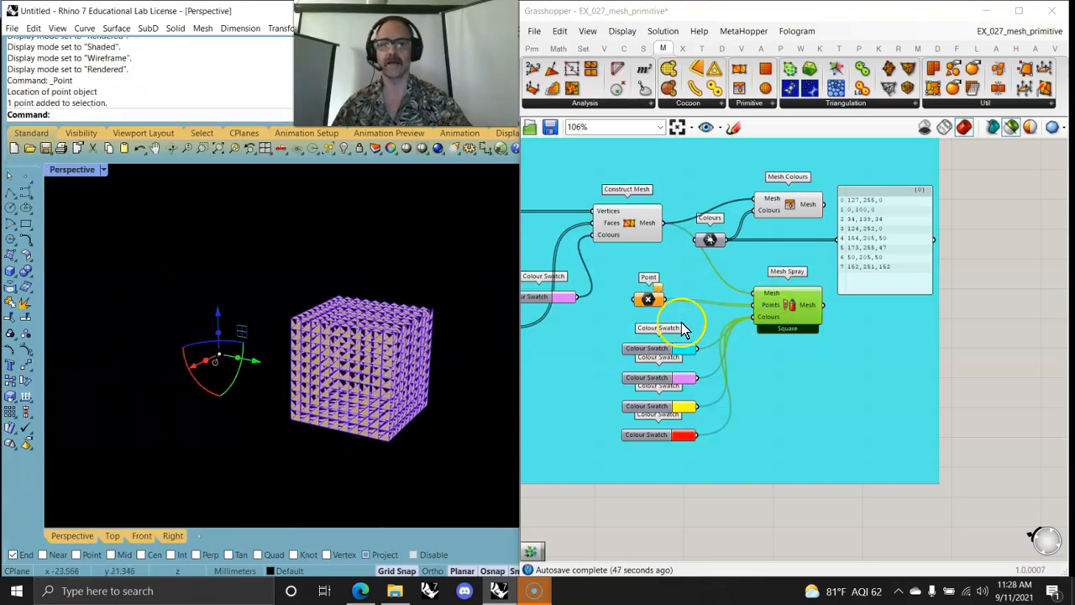
pyautogui.rightClick(645, 295)
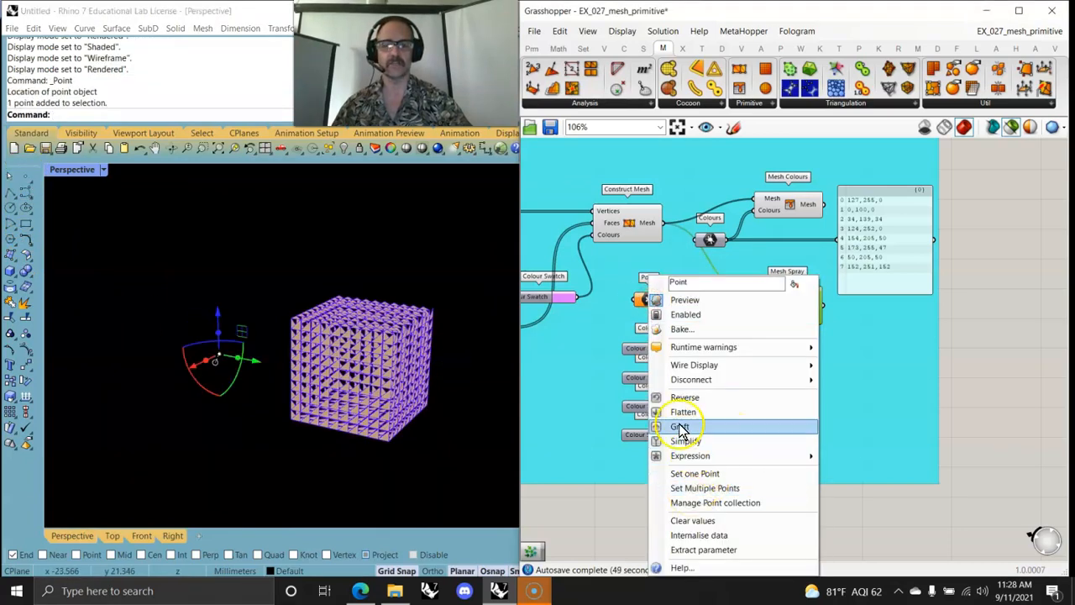
pyautogui.click(684, 416)
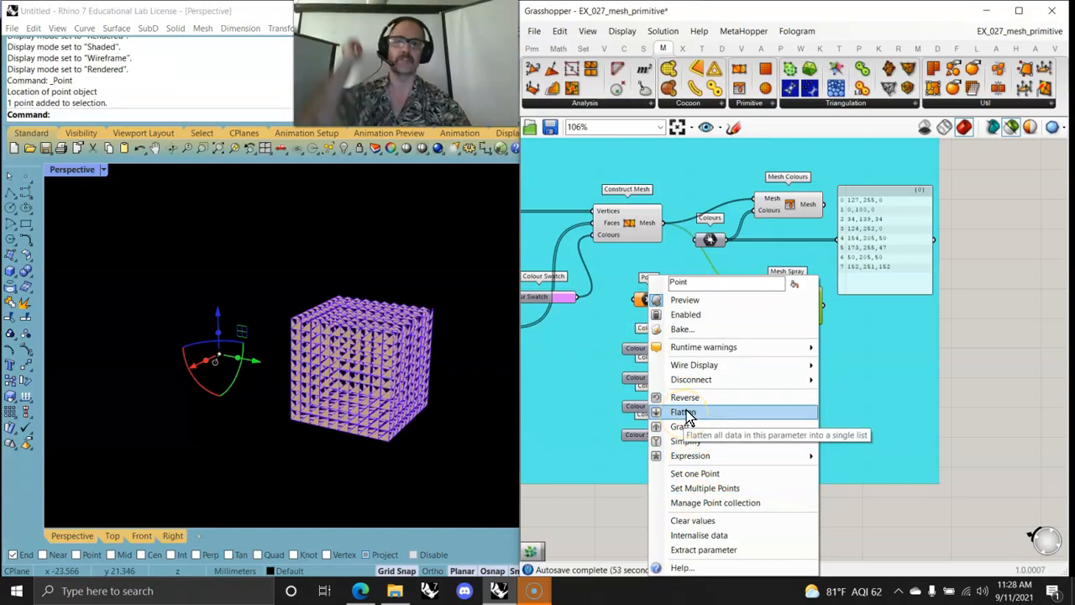
pyautogui.click(583, 432)
# Feed the mesh sphere primitive into Deconstruct Mesh in place of the box.
pyautogui.scroll(-4, 703, 384)
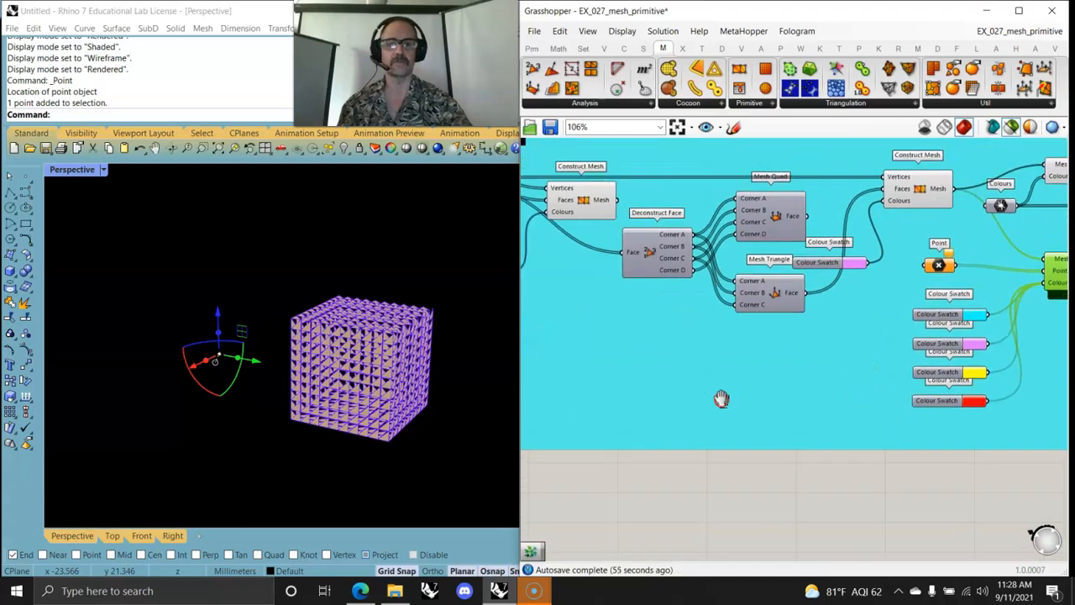
pyautogui.scroll(4, 781, 402)
pyautogui.moveTo(663, 370); pyautogui.dragTo(734, 160)
pyautogui.moveTo(845, 372); pyautogui.dragTo(634, 363, button='right')
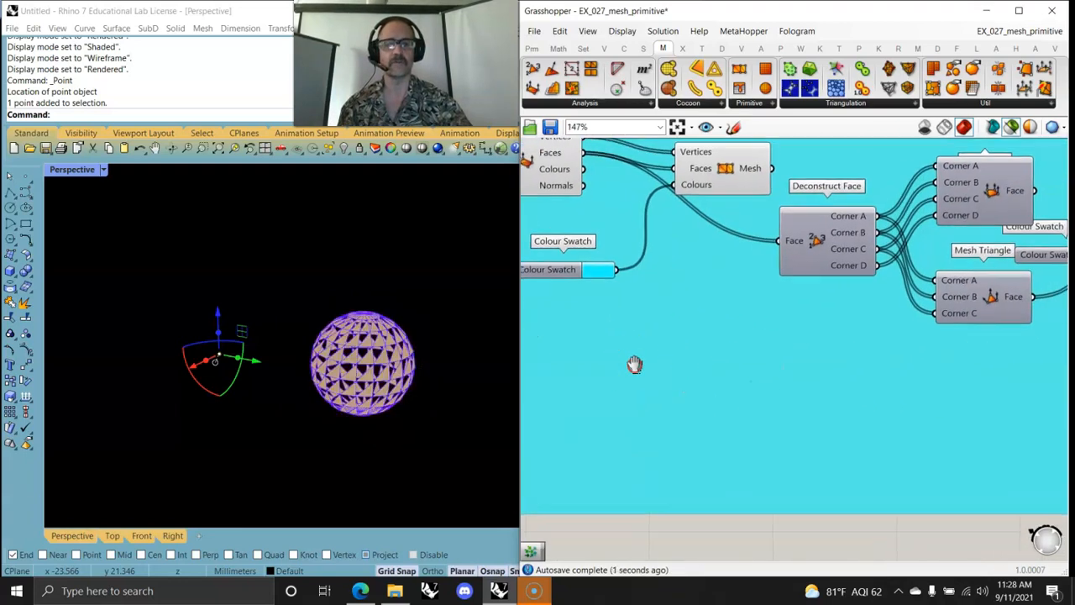
# Set the drawn point as the single point of the Point parameter and check the message on Mesh Spray.
pyautogui.scroll(-5, 744, 353)
pyautogui.scroll(4, 697, 353)
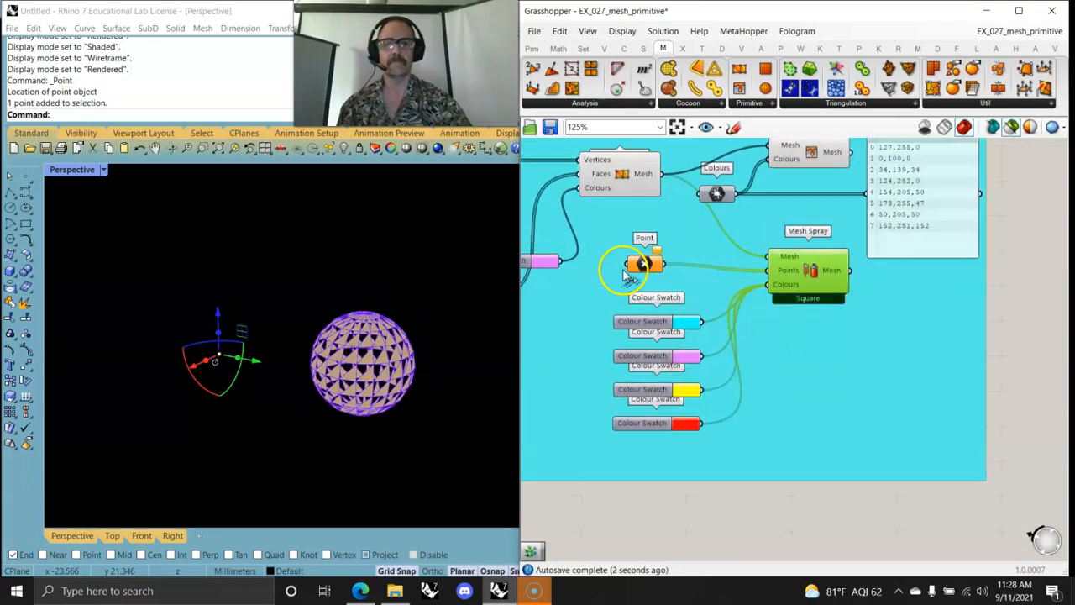
pyautogui.rightClick(641, 262)
pyautogui.click(696, 458)
pyautogui.click(469, 420)
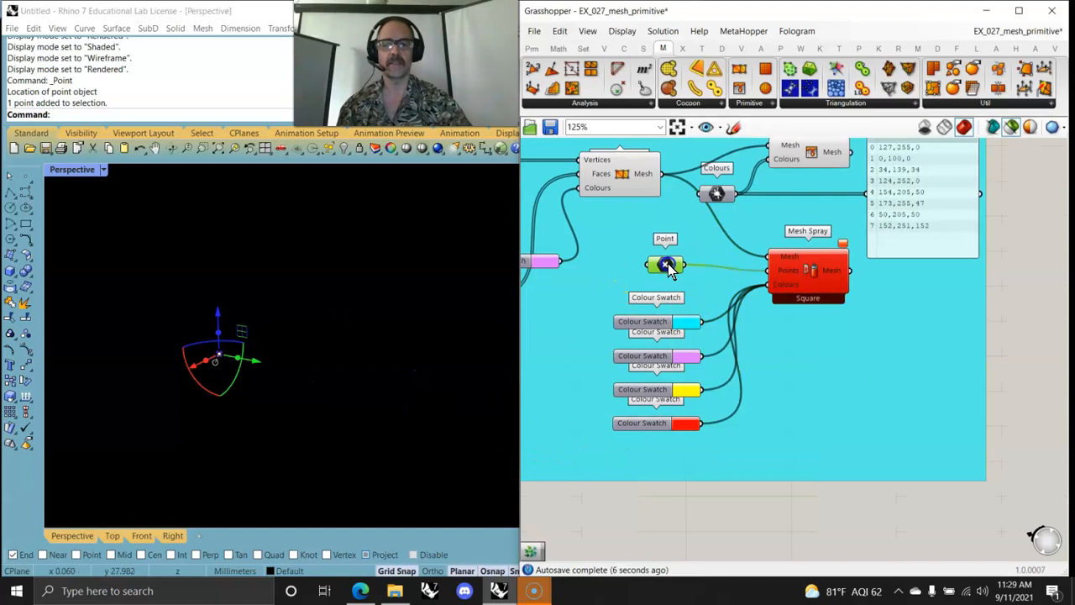
pyautogui.moveTo(845, 250)
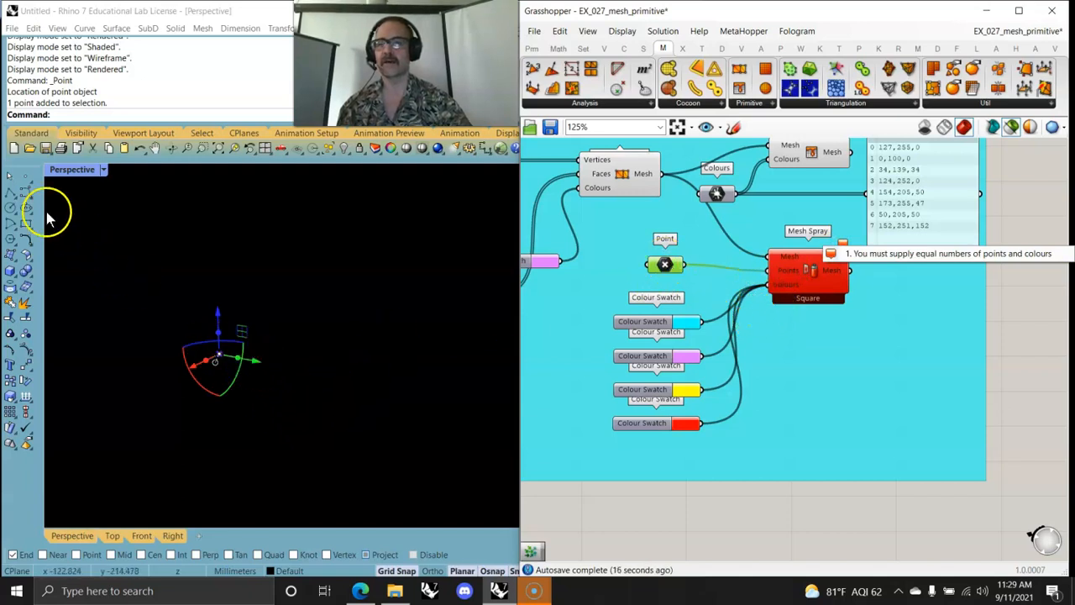
# Place three more points in the Perspective viewport with the multiple points command.
pyautogui.rightClick(25, 175)
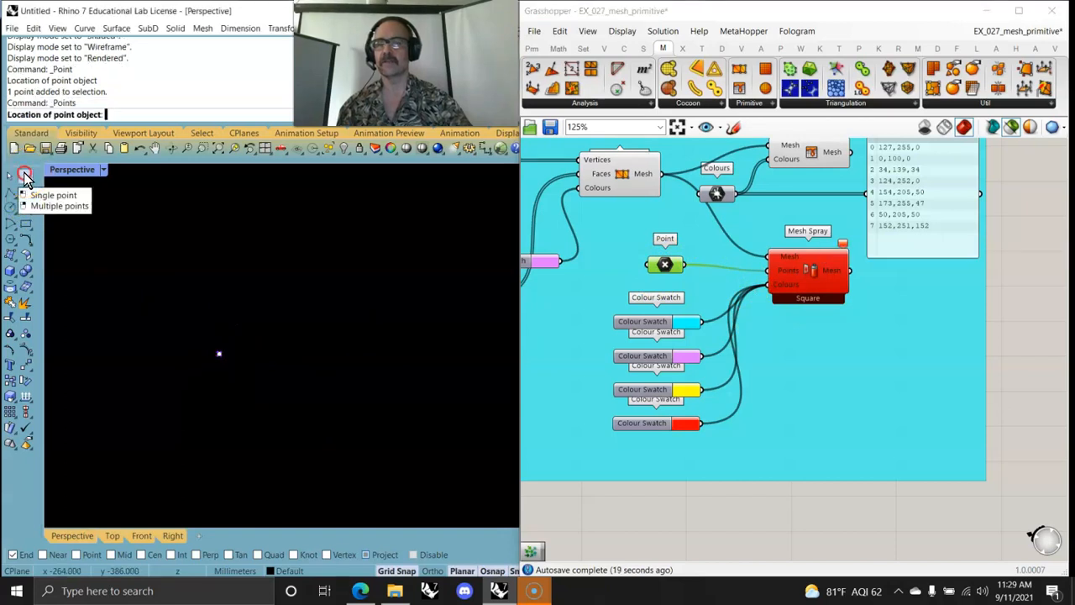
pyautogui.click(324, 344)
pyautogui.click(386, 378)
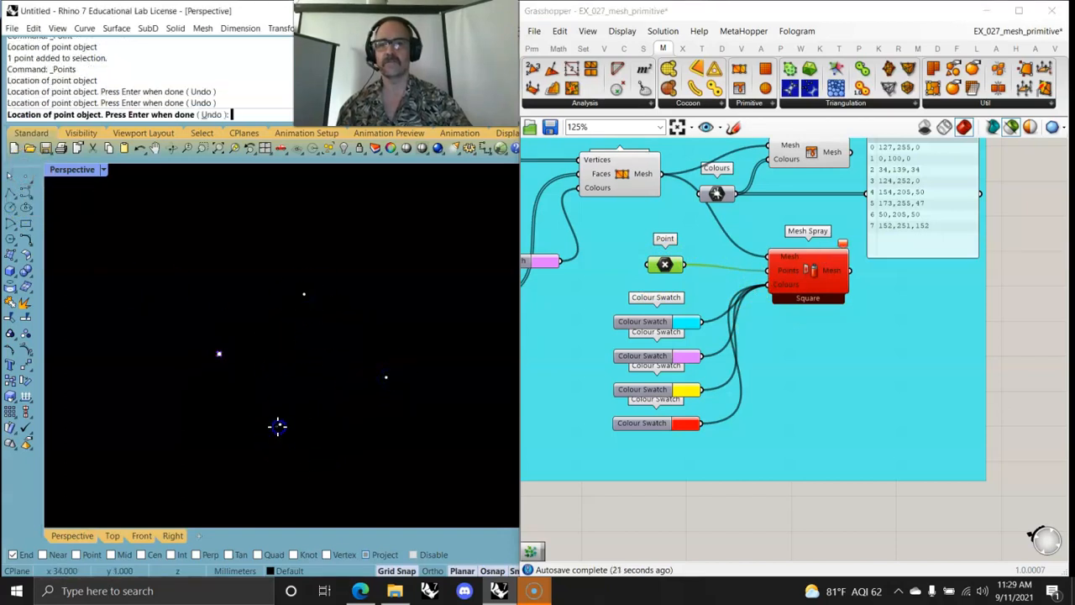
pyautogui.rightClick(291, 428)
# Select all four points, assign them to the Point parameter as multiple points, and preview the Mesh Spray component.
pyautogui.moveTo(209, 283); pyautogui.dragTo(175, 253)
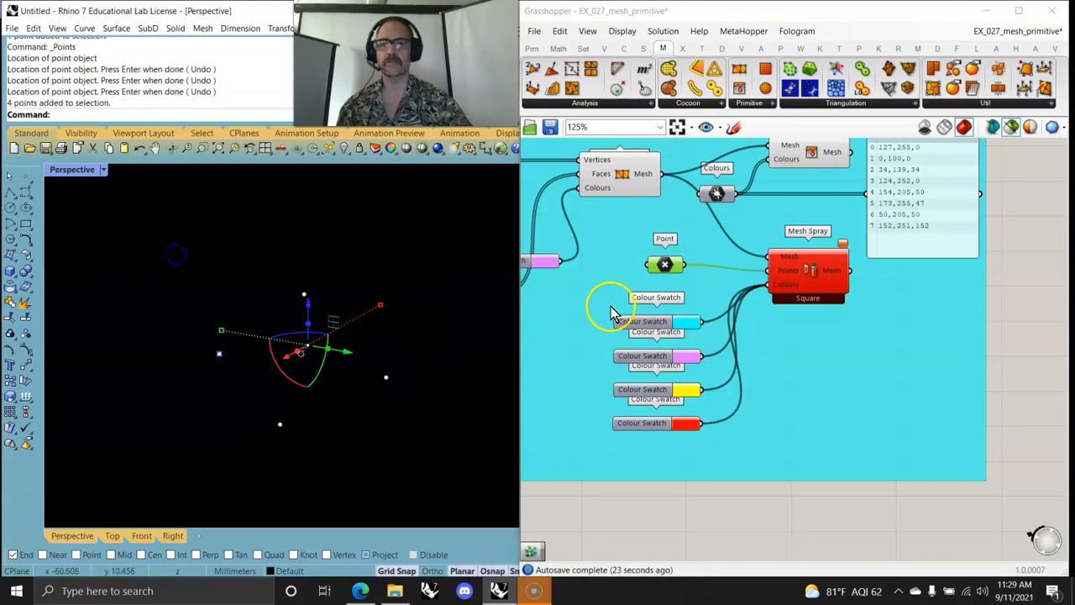
pyautogui.rightClick(663, 266)
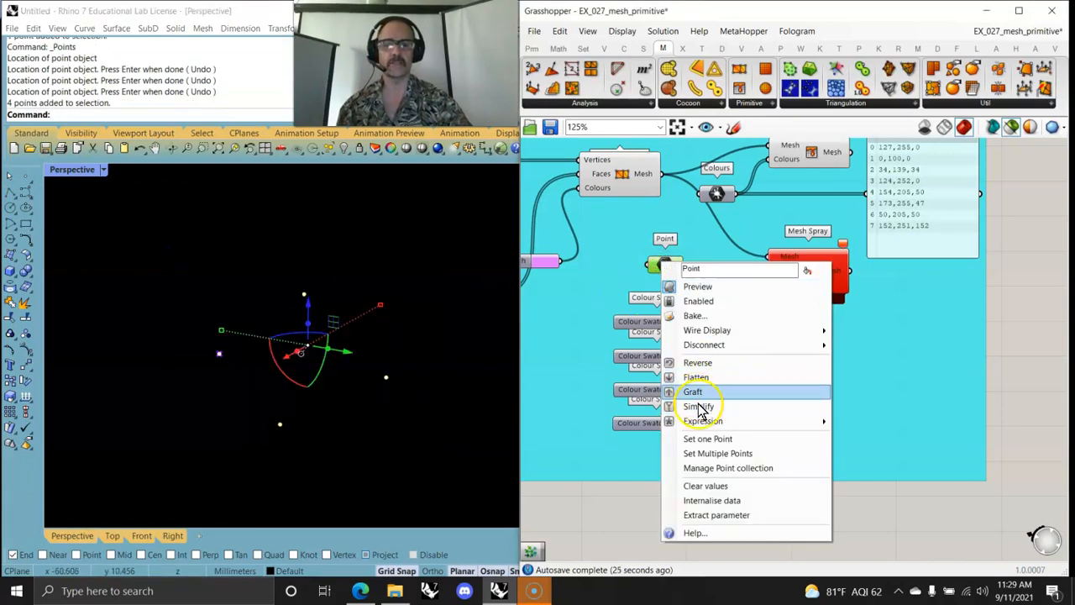
pyautogui.click(713, 453)
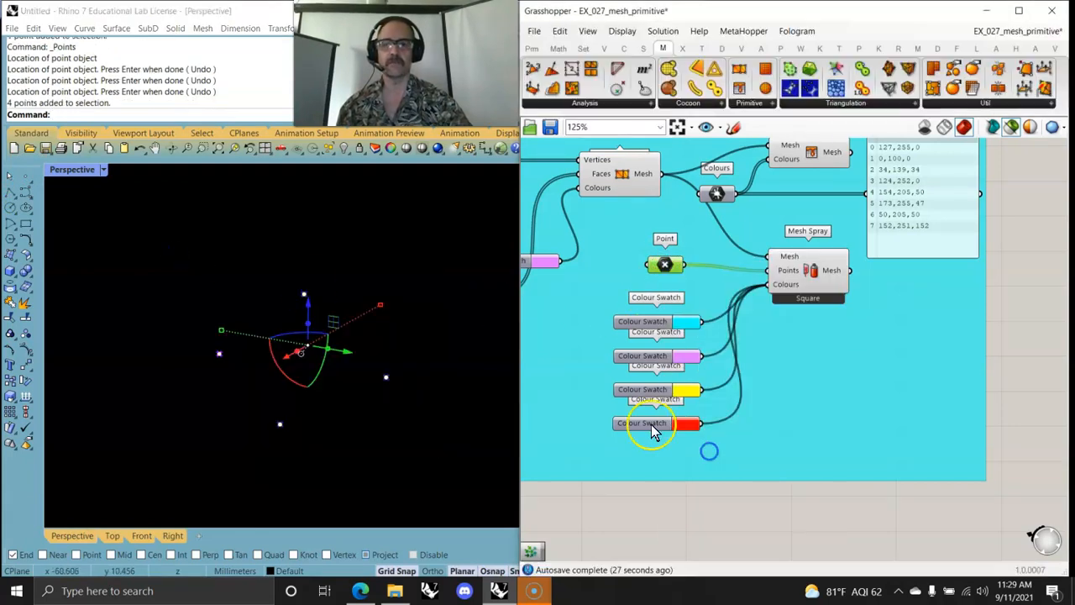
pyautogui.click(815, 277)
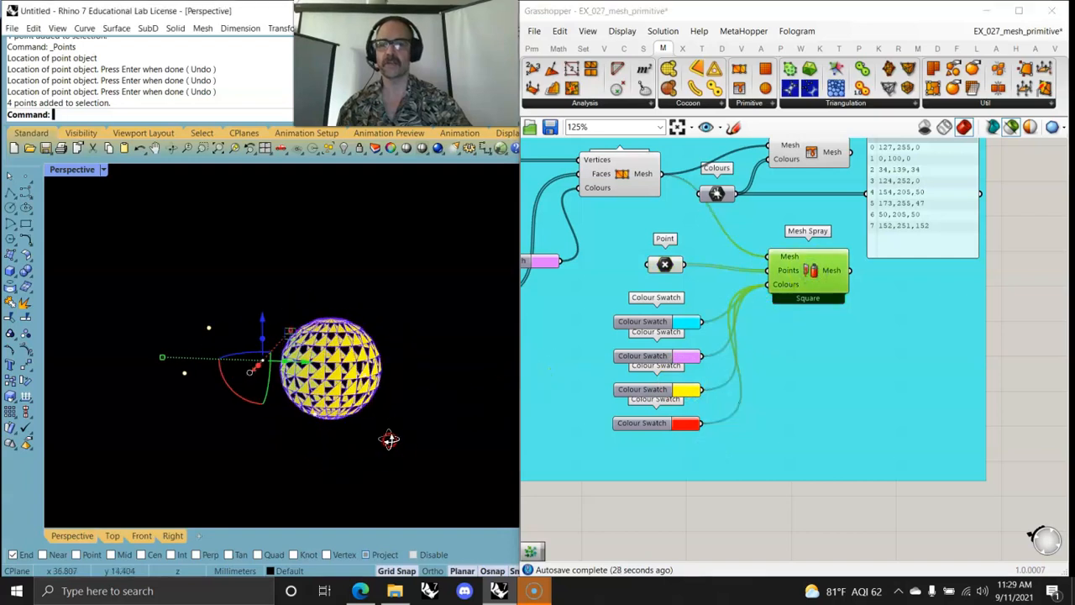
# Reposition the four selected points around the sphere and scale their spacing along one axis.
pyautogui.moveTo(267, 350); pyautogui.dragTo(281, 393)
pyautogui.moveTo(281, 393); pyautogui.dragTo(173, 401, button='right')
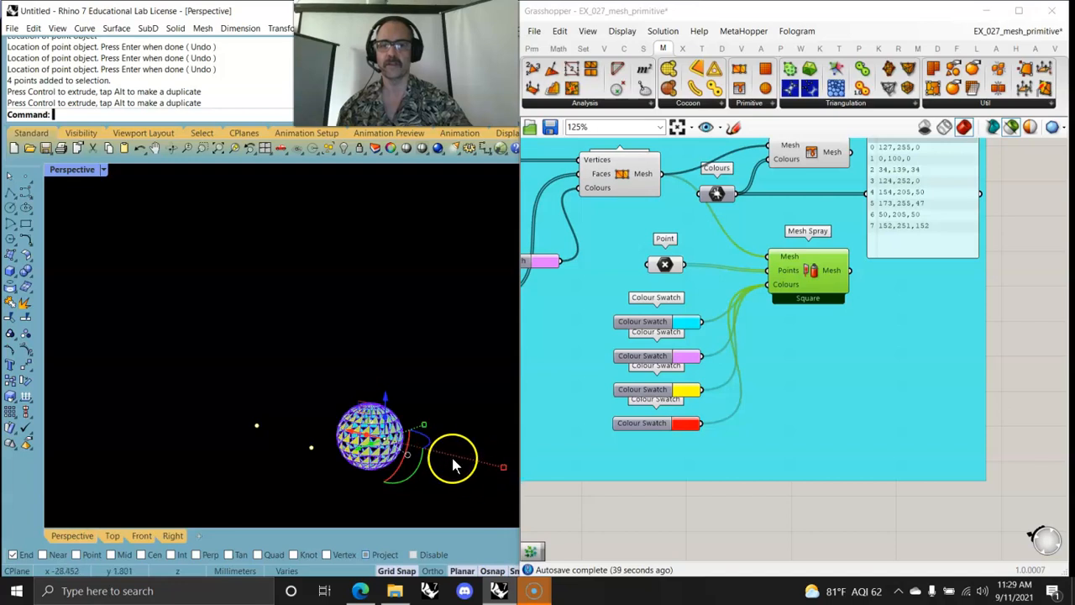
pyautogui.moveTo(474, 494); pyautogui.dragTo(436, 474, button='right')
pyautogui.scroll(4, 444, 449)
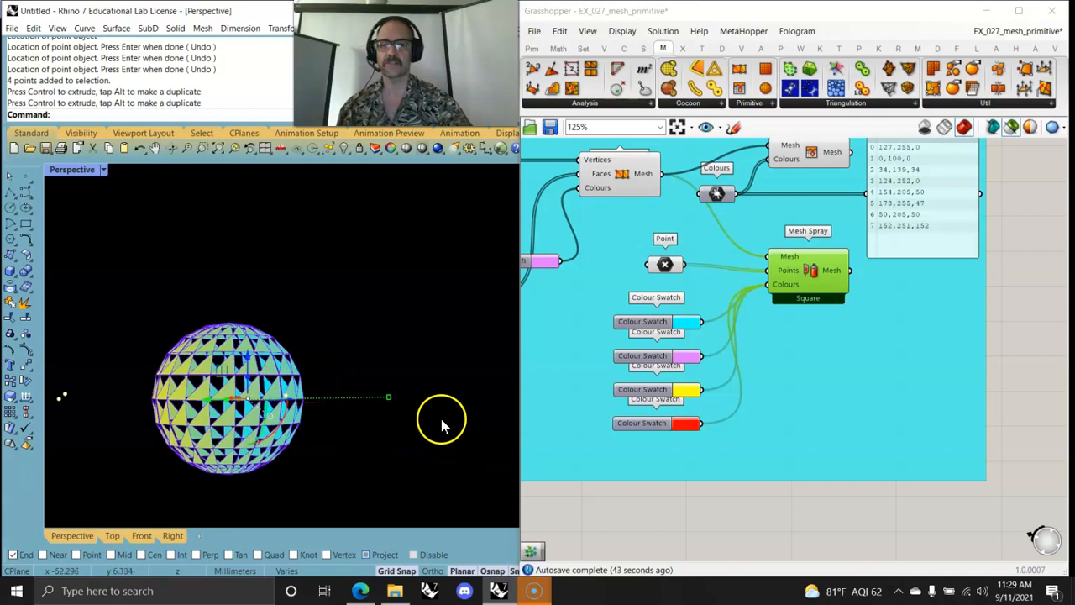
pyautogui.moveTo(432, 413)
pyautogui.mouseDown(button='right')
pyautogui.moveTo(415, 431)
pyautogui.moveTo(425, 428)
pyautogui.mouseUp(button='right')
pyautogui.scroll(-3, 376, 282)
pyautogui.moveTo(410, 354); pyautogui.dragTo(445, 446, button='right')
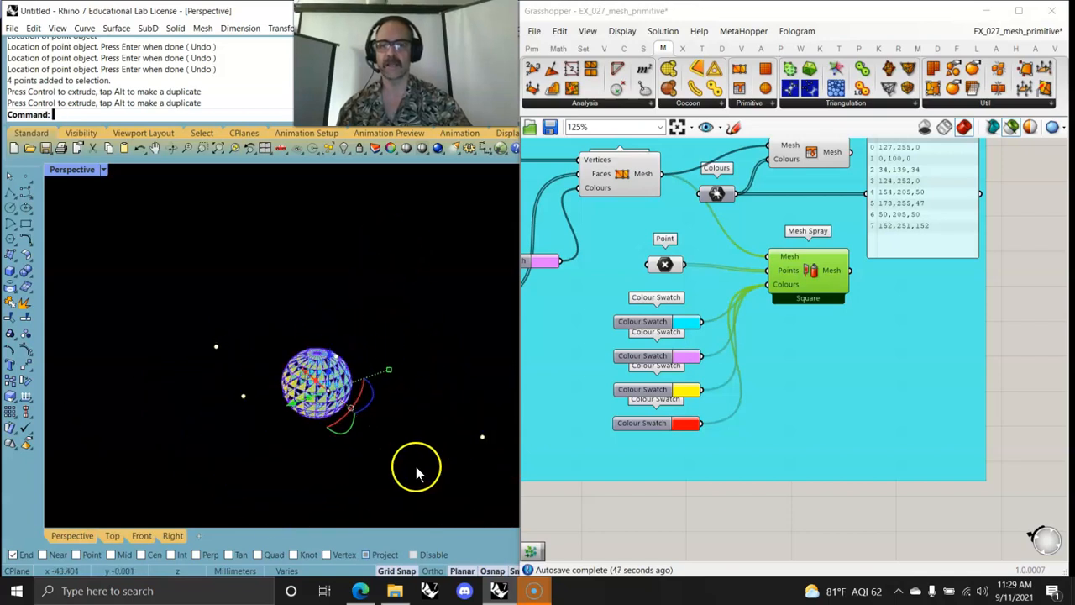
pyautogui.moveTo(389, 369)
pyautogui.mouseDown()
pyautogui.moveTo(354, 388)
pyautogui.moveTo(390, 374)
pyautogui.moveTo(381, 388)
pyautogui.mouseUp()
pyautogui.moveTo(406, 414)
pyautogui.mouseDown(button='right')
pyautogui.moveTo(437, 409)
pyautogui.moveTo(426, 421)
pyautogui.mouseUp(button='right')
# Move two of the points closer to the sphere, one at a time, to change how the sprayed colours blend.
pyautogui.click(487, 388)
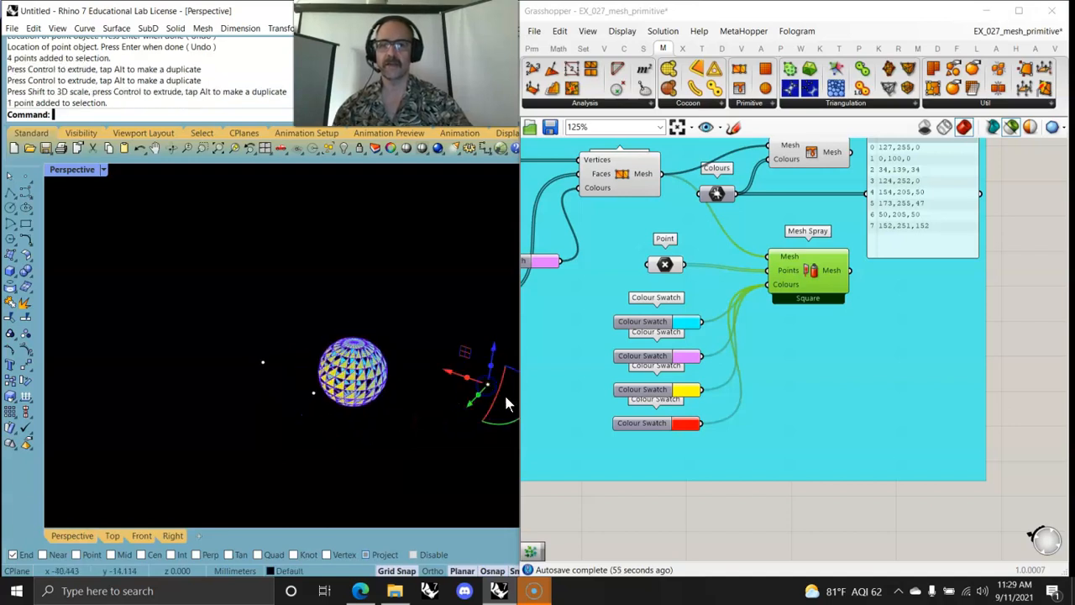
pyautogui.moveTo(450, 377); pyautogui.dragTo(401, 374)
pyautogui.moveTo(324, 377); pyautogui.dragTo(316, 393, button='right')
pyautogui.click(291, 368)
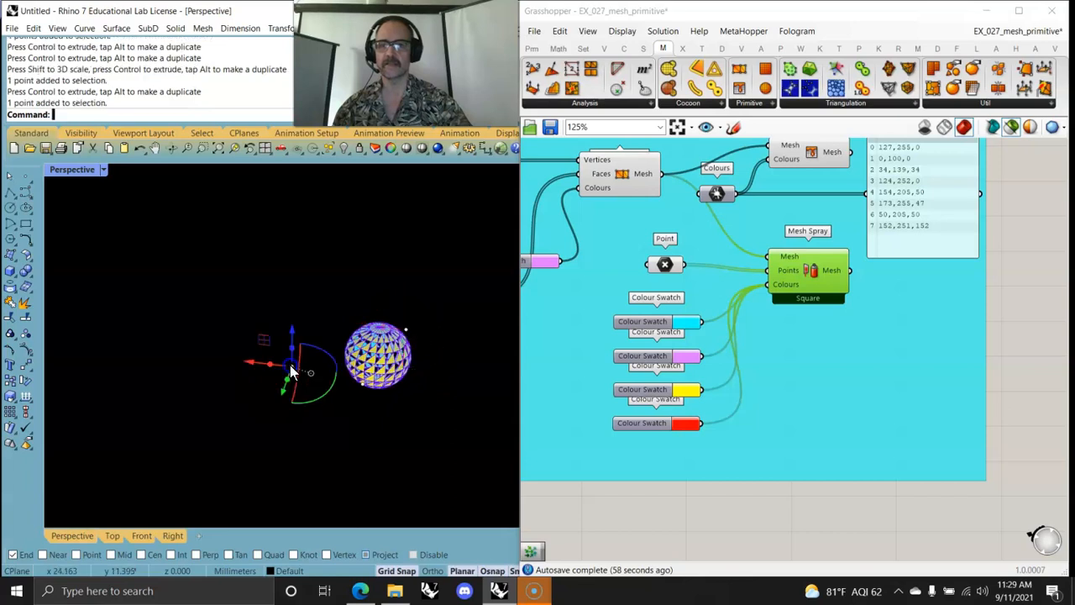
pyautogui.moveTo(256, 368); pyautogui.dragTo(313, 388)
pyautogui.scroll(8, 341, 385)
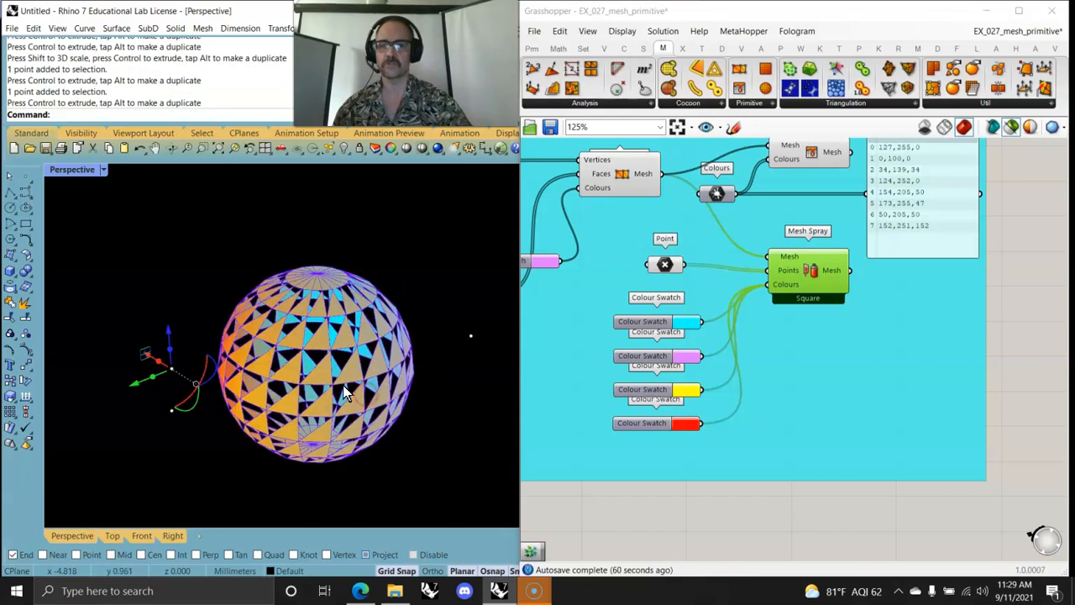
pyautogui.moveTo(269, 408); pyautogui.dragTo(513, 300, button='right')
# Connect the Mesh Quad faces to the second Construct Mesh in place of the Mesh Triangle faces.
pyautogui.scroll(-3, 358, 392)
pyautogui.moveTo(594, 291); pyautogui.dragTo(762, 373, button='right')
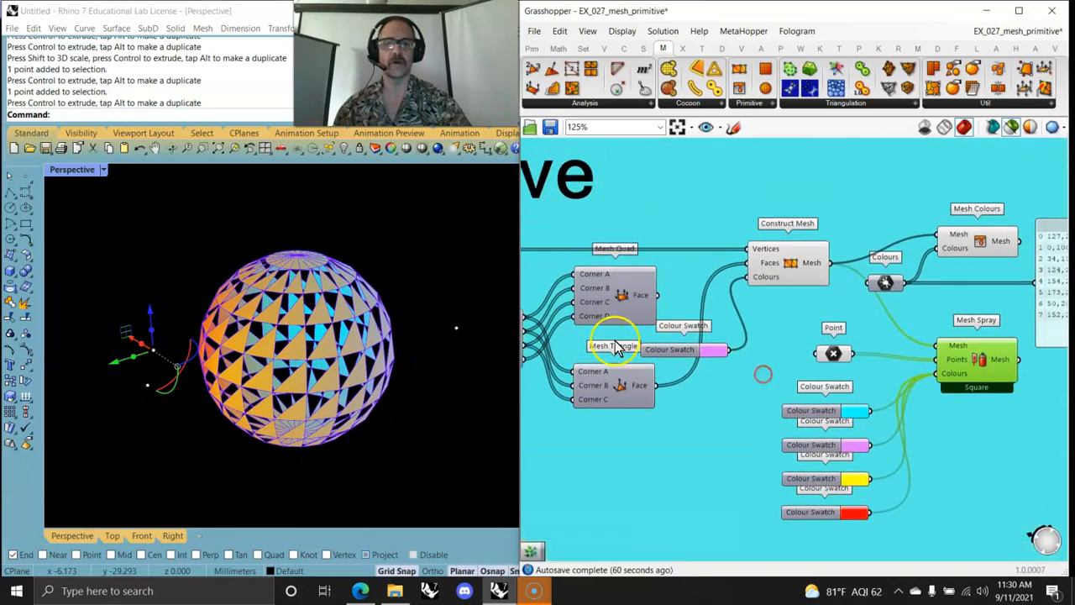
pyautogui.moveTo(735, 264); pyautogui.dragTo(747, 263)
# Move one of the spray points to a new position beside the sphere to shift its sprayed colours.
pyautogui.moveTo(367, 361); pyautogui.dragTo(349, 398, button='right')
pyautogui.click(365, 387)
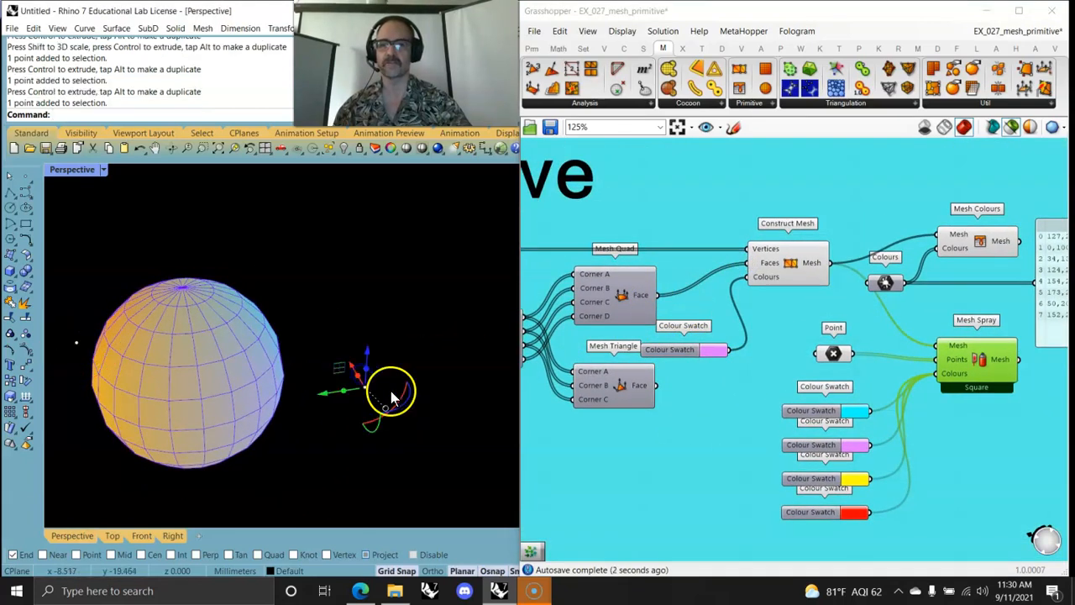
pyautogui.moveTo(339, 398); pyautogui.dragTo(298, 427)
pyautogui.scroll(-3, 283, 378)
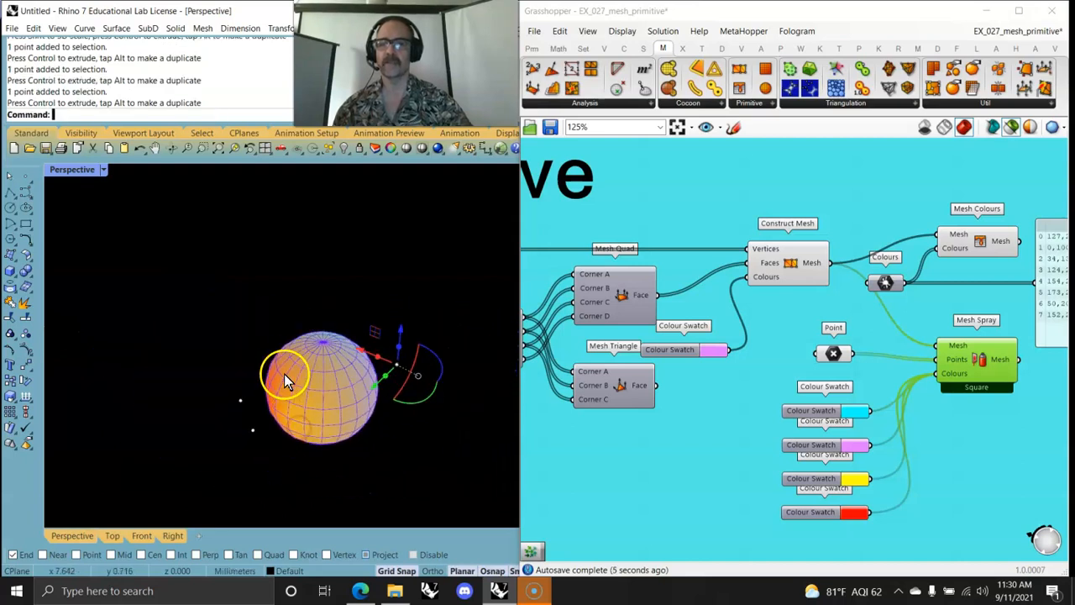
# Raise two of the spray points above the sphere and lower another beneath it using the four-viewport layout, then return to the full Perspective view.
pyautogui.doubleClick(69, 171)
pyautogui.moveTo(165, 271); pyautogui.dragTo(132, 208)
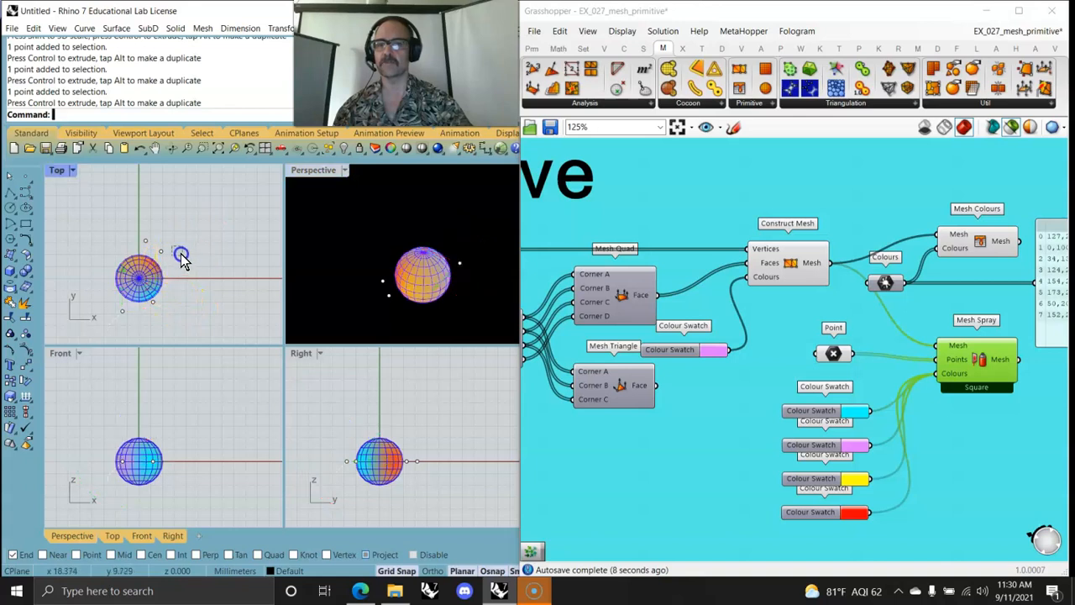
pyautogui.moveTo(436, 441); pyautogui.dragTo(435, 415)
pyautogui.moveTo(343, 454)
pyautogui.mouseDown()
pyautogui.moveTo(360, 451)
pyautogui.moveTo(348, 424)
pyautogui.moveTo(344, 448)
pyautogui.mouseUp()
pyautogui.moveTo(390, 490); pyautogui.dragTo(423, 490)
pyautogui.scroll(6, 458, 315)
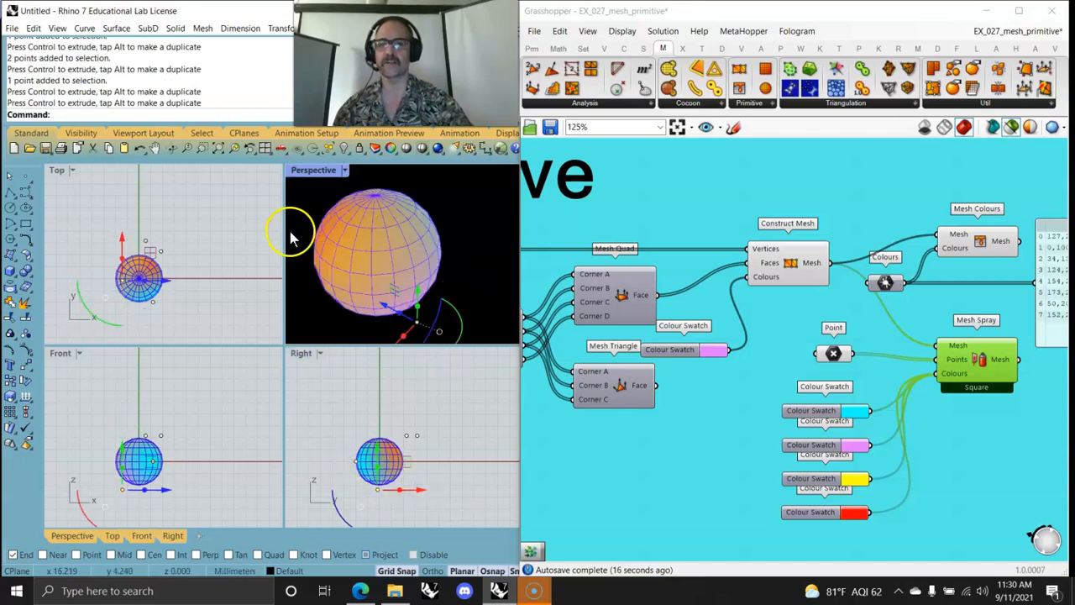
pyautogui.doubleClick(312, 171)
pyautogui.moveTo(372, 417); pyautogui.dragTo(406, 412, button='right')
pyautogui.scroll(-2, 889, 460)
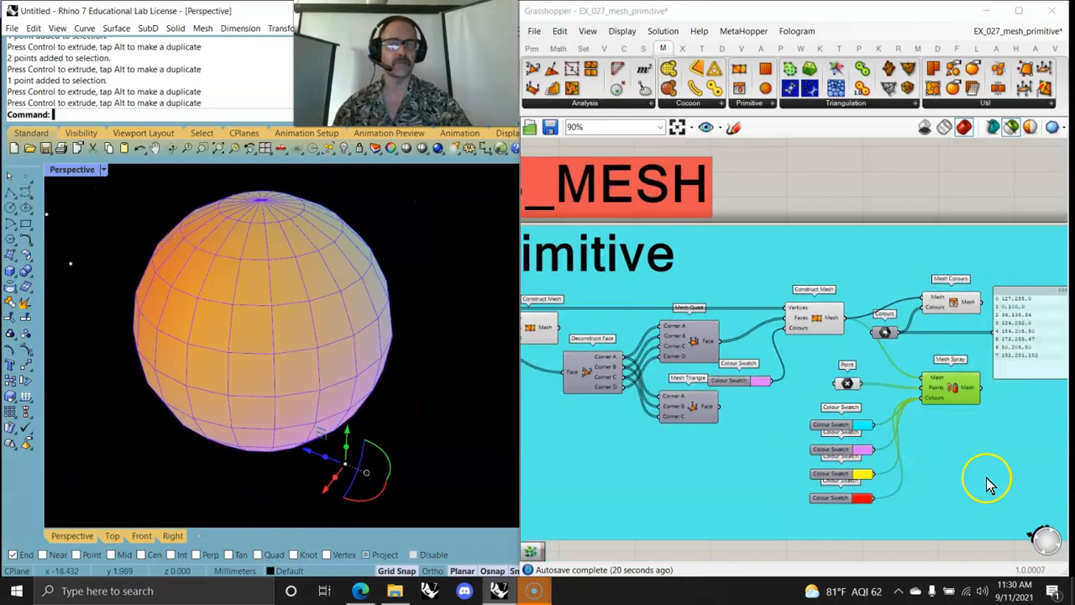
# Connect the Mesh Plane output to Deconstruct Mesh in place of the Mesh Sphere.
pyautogui.moveTo(984, 480); pyautogui.dragTo(851, 445, button='right')
pyautogui.moveTo(789, 332); pyautogui.dragTo(1003, 336, button='right')
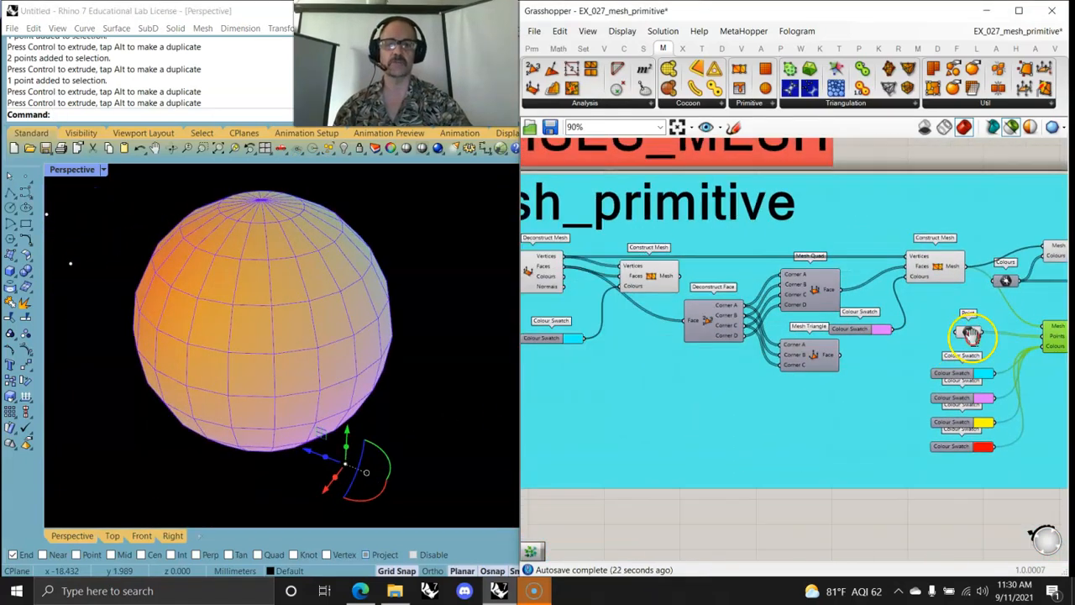
pyautogui.scroll(-2, 672, 412)
pyautogui.scroll(4, 729, 417)
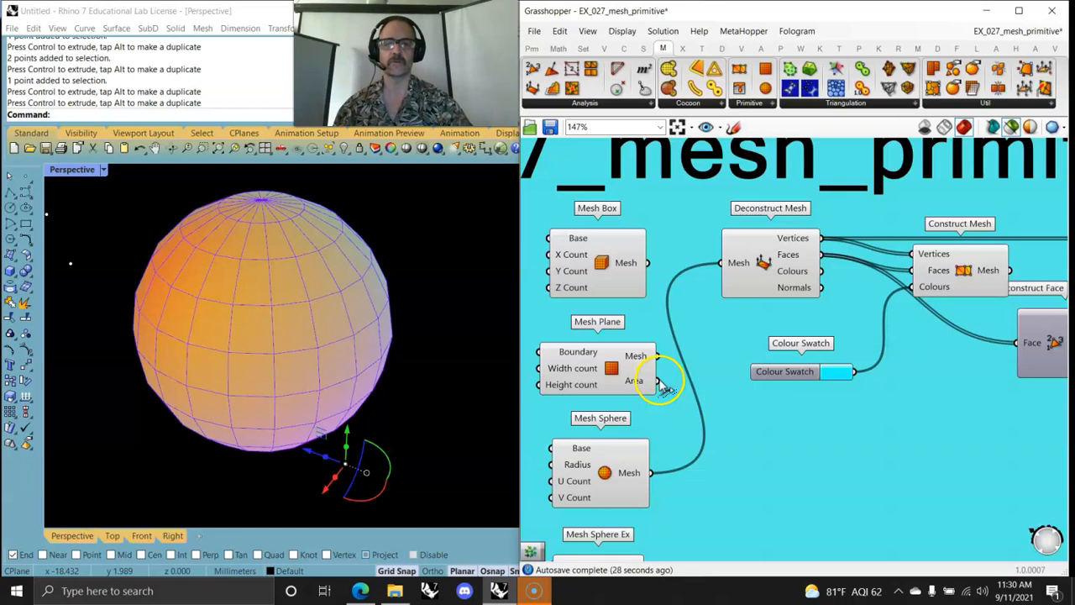
pyautogui.moveTo(723, 296); pyautogui.dragTo(720, 267)
pyautogui.moveTo(643, 394); pyautogui.dragTo(632, 280, button='right')
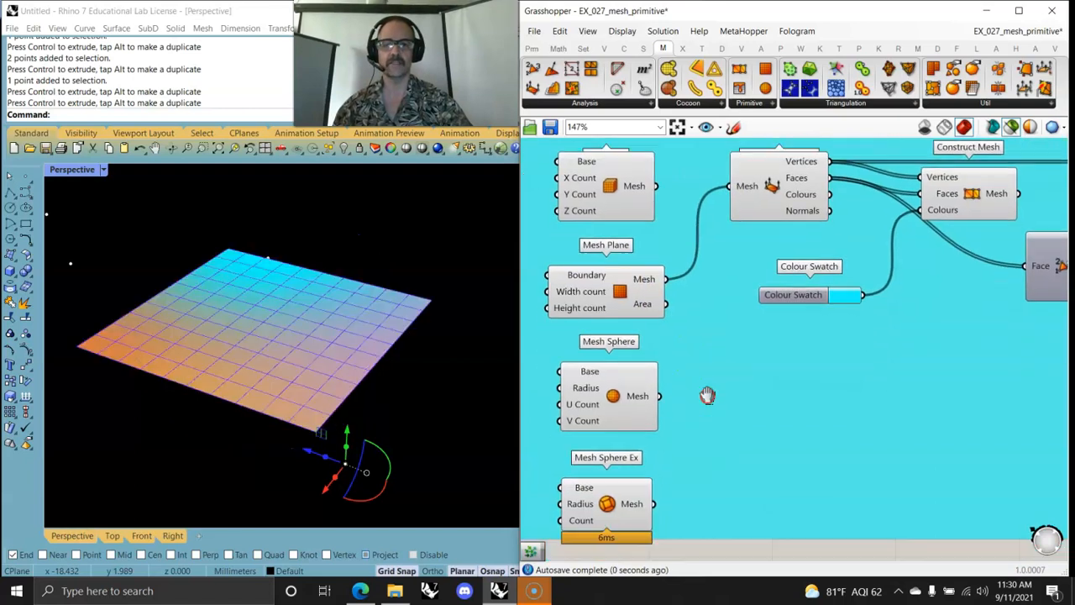
# Move one of the spray points near the plane along one axis to change the colour blend.
pyautogui.moveTo(702, 399); pyautogui.dragTo(877, 429, button='right')
pyautogui.scroll(-5, 712, 357)
pyautogui.scroll(-3, 874, 424)
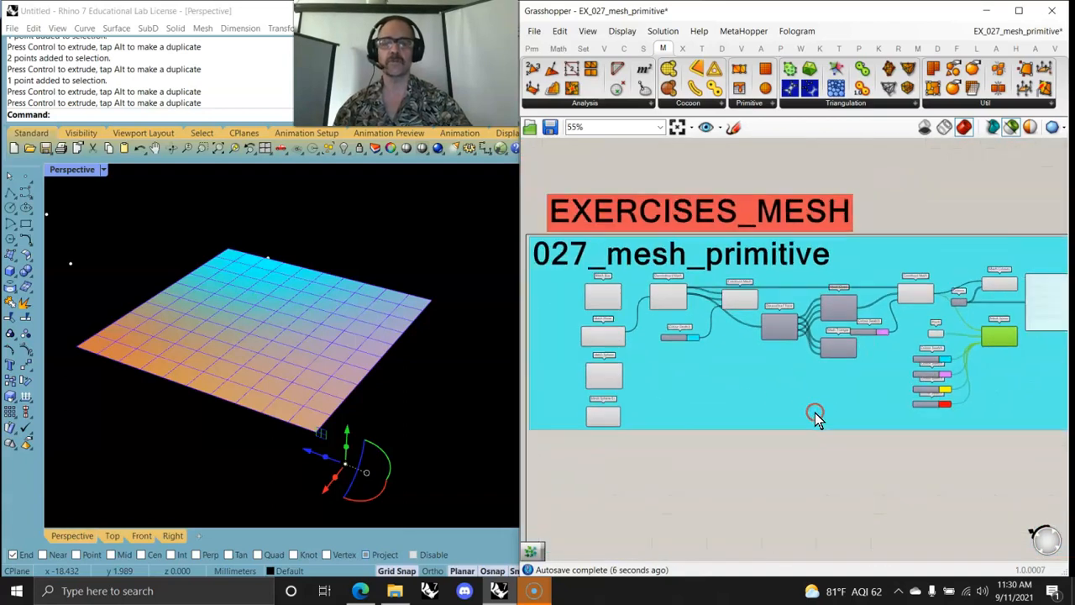
pyautogui.moveTo(492, 389); pyautogui.dragTo(441, 390, button='right')
pyautogui.click(291, 326)
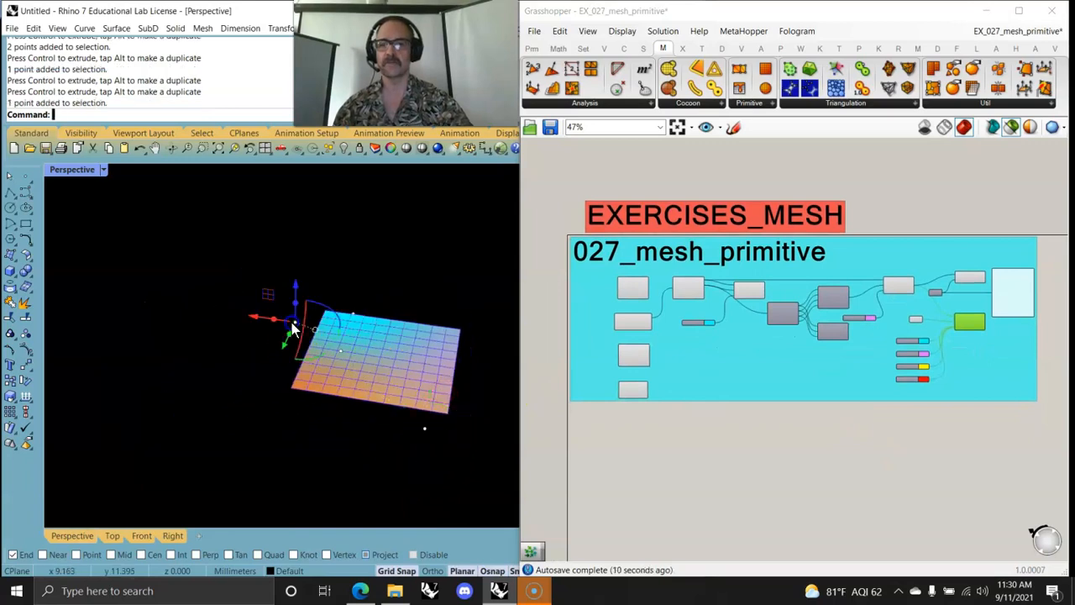
pyautogui.moveTo(258, 321); pyautogui.dragTo(497, 417)
pyautogui.moveTo(498, 417); pyautogui.dragTo(453, 416, button='right')
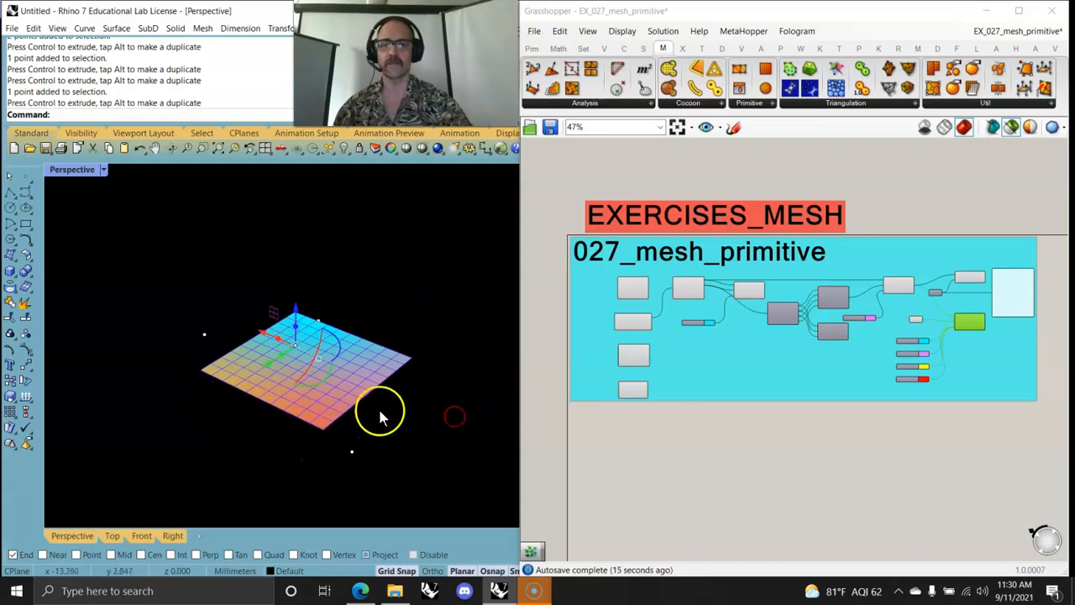
pyautogui.scroll(2, 354, 405)
pyautogui.scroll(1, 348, 407)
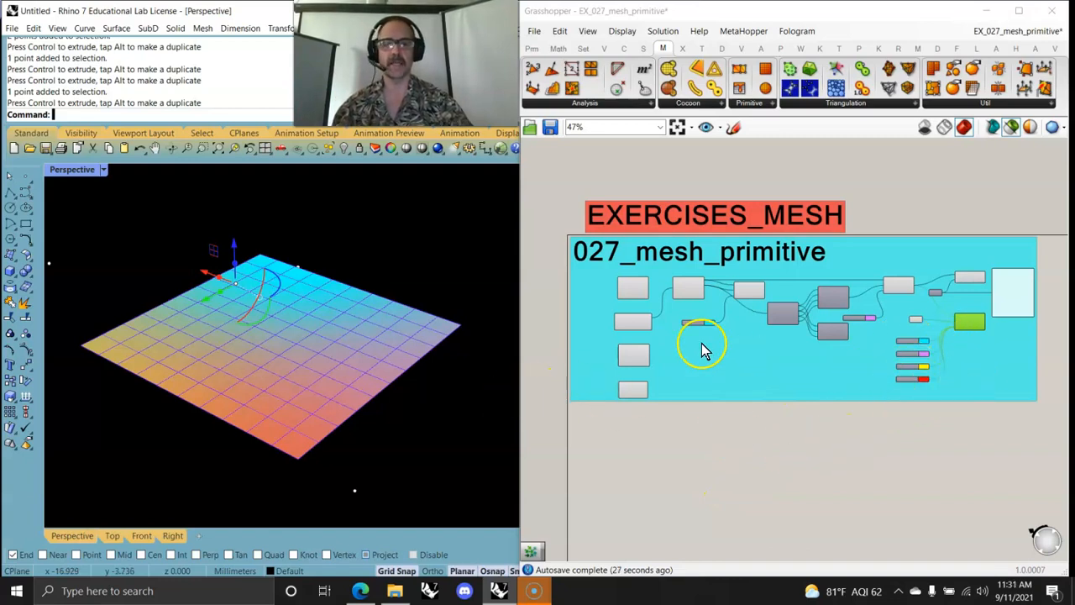
# Connect the Mesh Box output to Deconstruct Mesh in place of the Mesh Plane.
pyautogui.scroll(4, 657, 330)
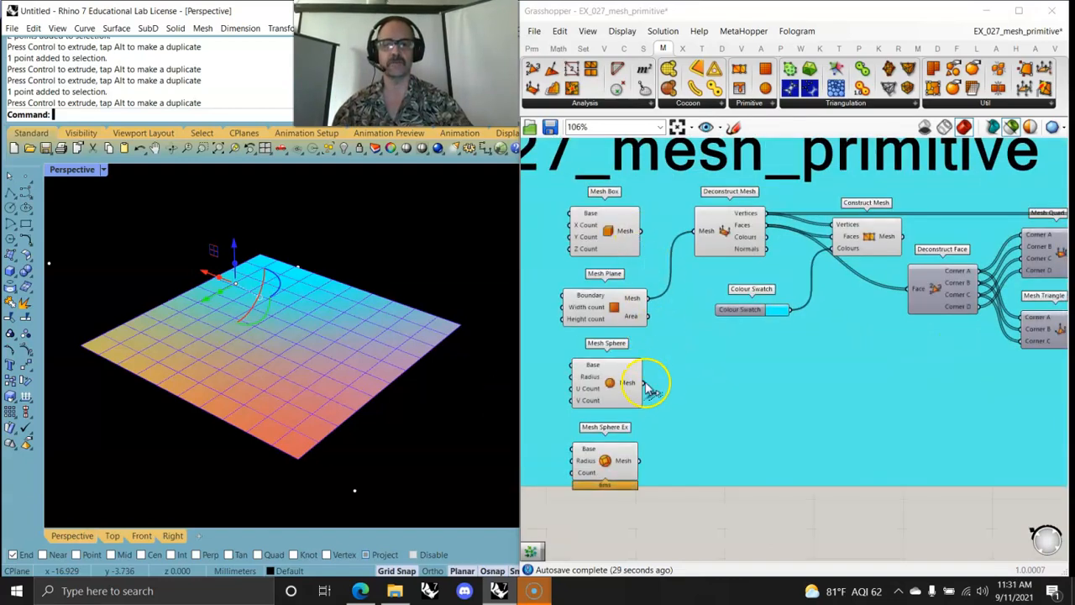
pyautogui.moveTo(642, 230); pyautogui.dragTo(696, 229)
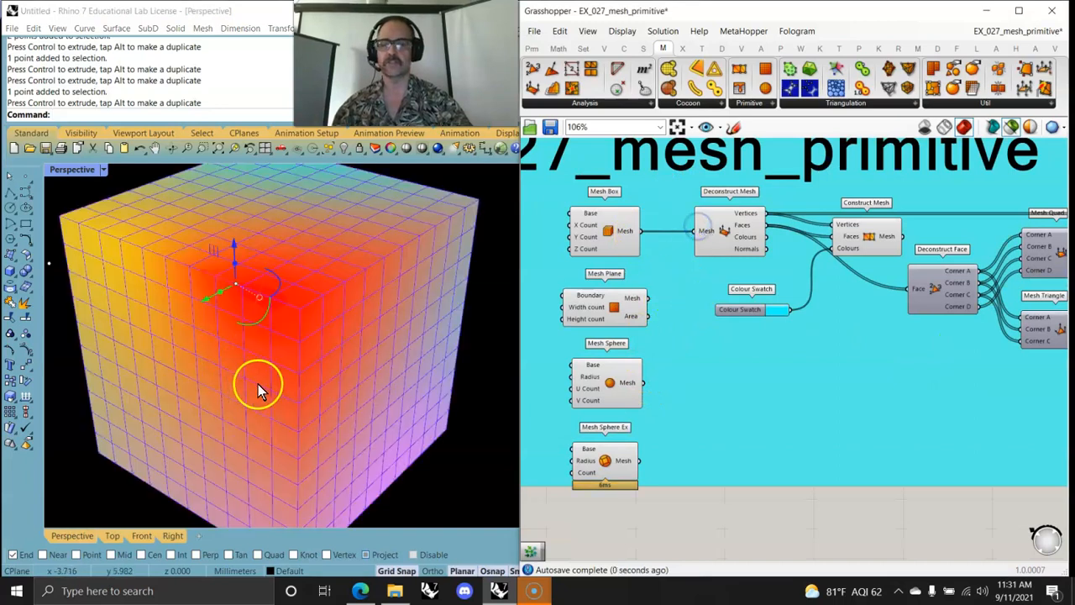
pyautogui.scroll(-6, 258, 384)
# Connect the Mesh Triangle faces to the second Construct Mesh in place of the Mesh Quad faces.
pyautogui.moveTo(922, 353); pyautogui.dragTo(640, 296, button='right')
pyautogui.moveTo(811, 272); pyautogui.dragTo(888, 167)
pyautogui.click(302, 451)
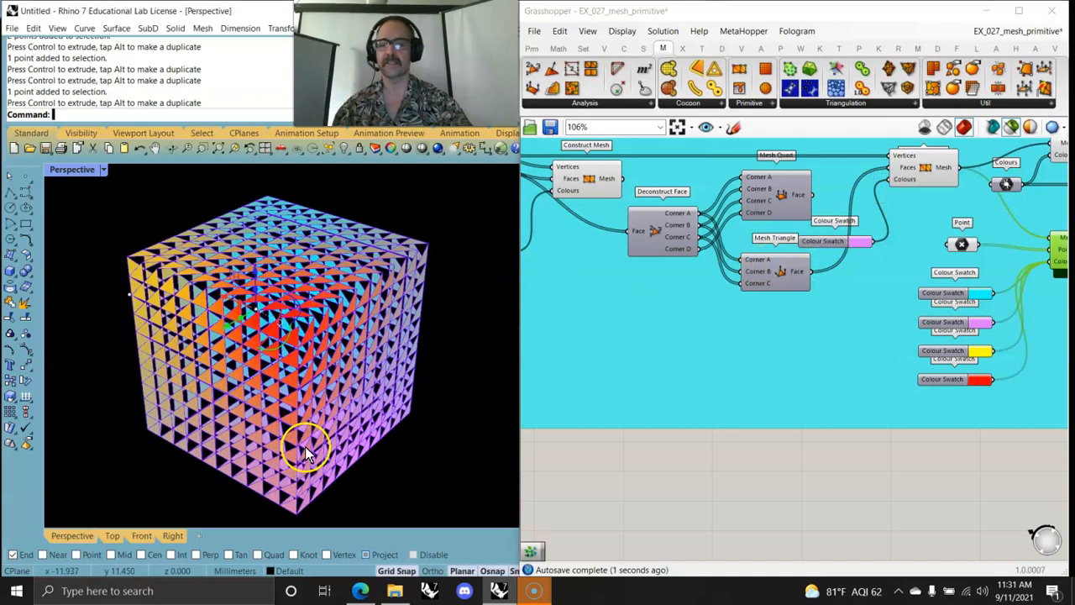
pyautogui.moveTo(305, 453); pyautogui.dragTo(306, 441, button='right')
# Bake the Mesh Spray output of the triangulated box into the Rhino model.
pyautogui.moveTo(909, 313); pyautogui.dragTo(774, 307, button='right')
pyautogui.moveTo(714, 292); pyautogui.dragTo(715, 289, button='right')
pyautogui.rightClick(717, 288)
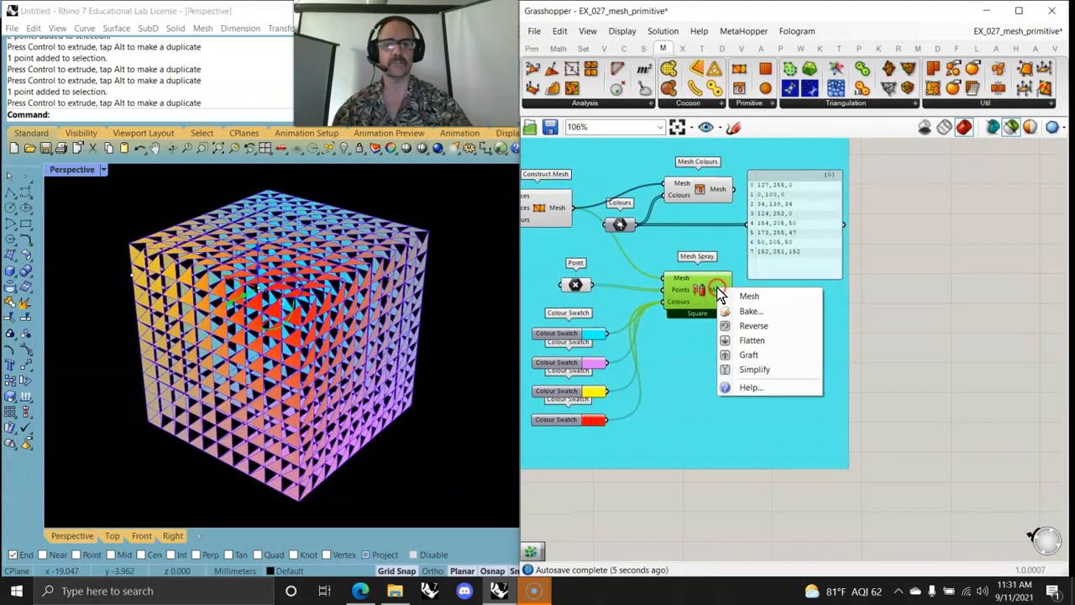
pyautogui.click(749, 312)
pyautogui.click(766, 443)
pyautogui.click(922, 467)
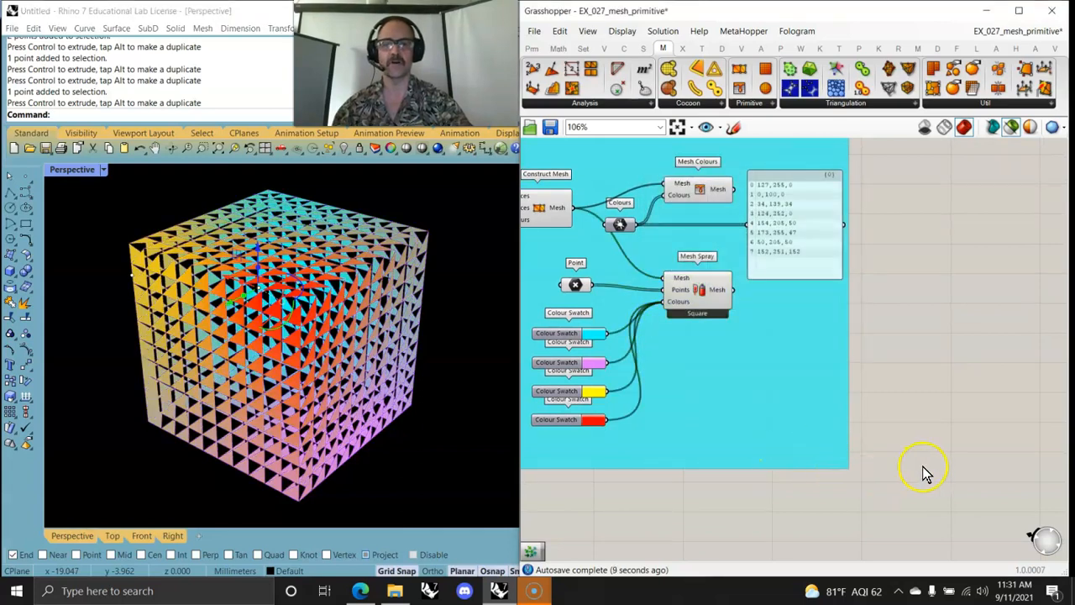
# Inspect the baked box mesh with a Zebra analysis from several distances, and close the analysis.
pyautogui.moveTo(225, 304); pyautogui.dragTo(120, 197)
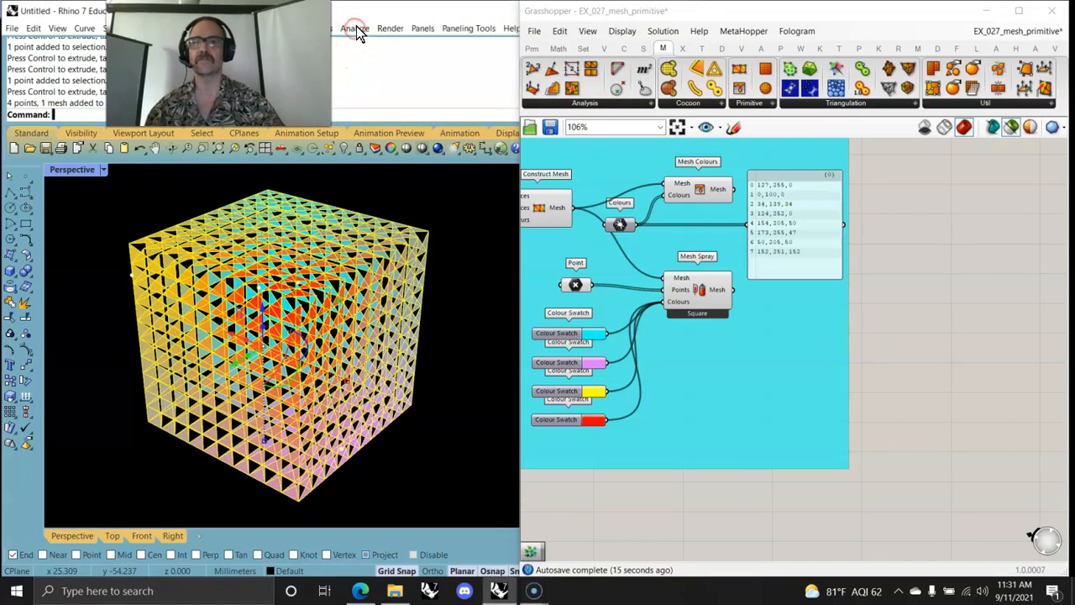
pyautogui.click(355, 29)
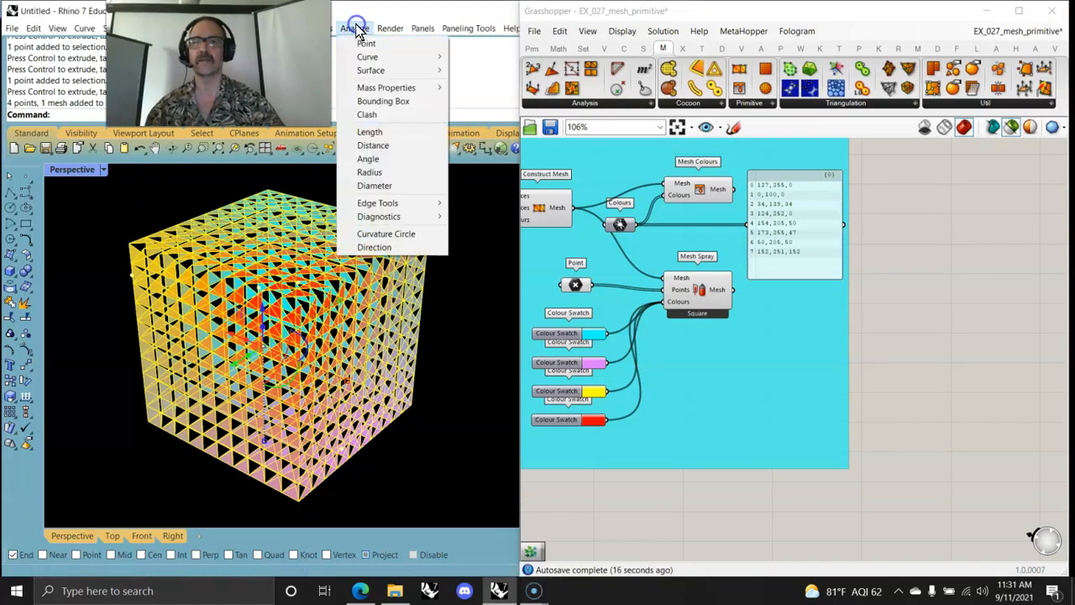
pyautogui.click(372, 70)
pyautogui.click(476, 111)
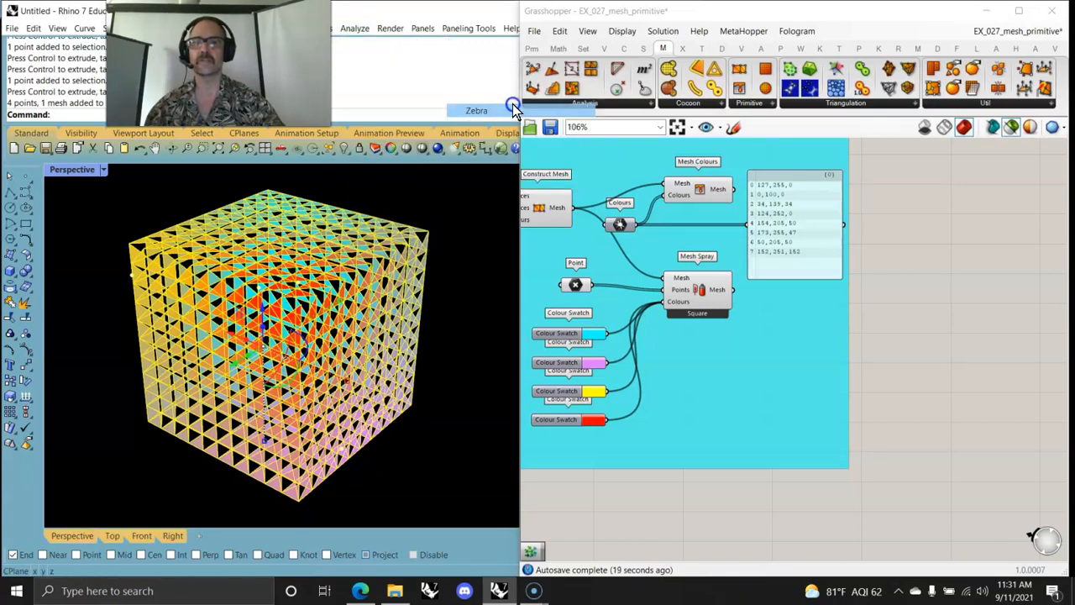
pyautogui.click(420, 460)
pyautogui.moveTo(347, 430); pyautogui.dragTo(333, 326, button='right')
pyautogui.scroll(8, 333, 326)
pyautogui.scroll(-6, 332, 326)
pyautogui.scroll(-3, 332, 326)
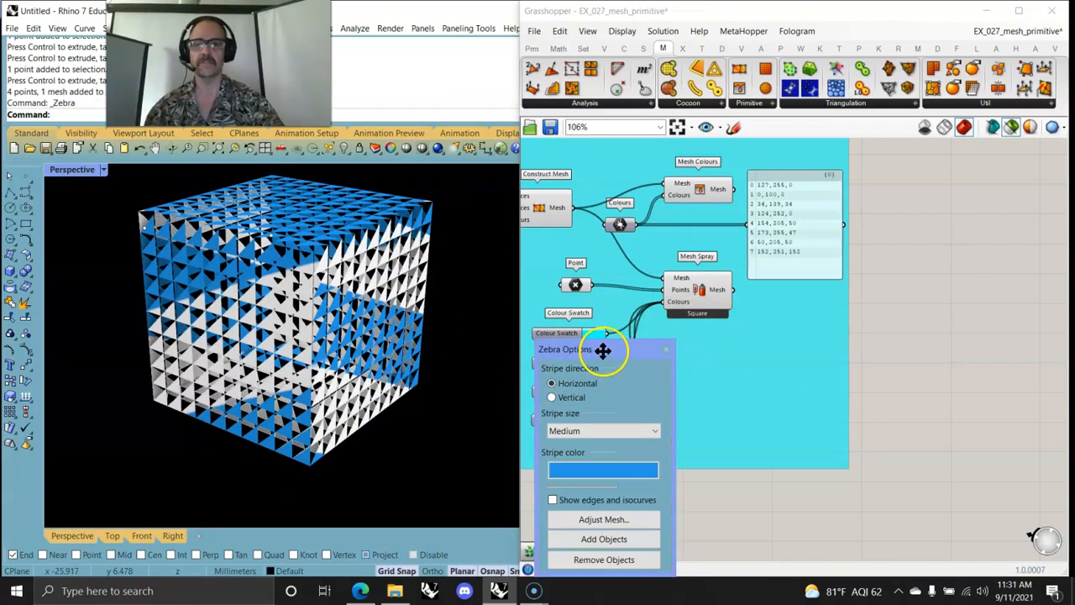
pyautogui.click(667, 348)
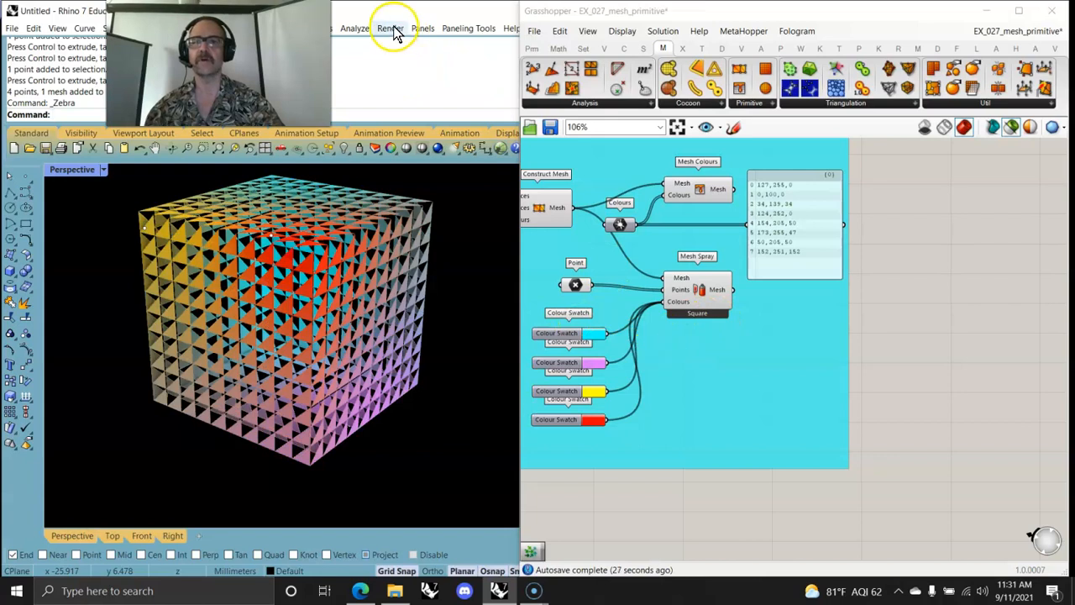
# Run an Environment Map analysis on the baked box mesh and examine its reflections.
pyautogui.click(365, 33)
pyautogui.moveTo(371, 70)
pyautogui.click(514, 104)
pyautogui.moveTo(456, 461); pyautogui.dragTo(118, 186)
pyautogui.press('Return')
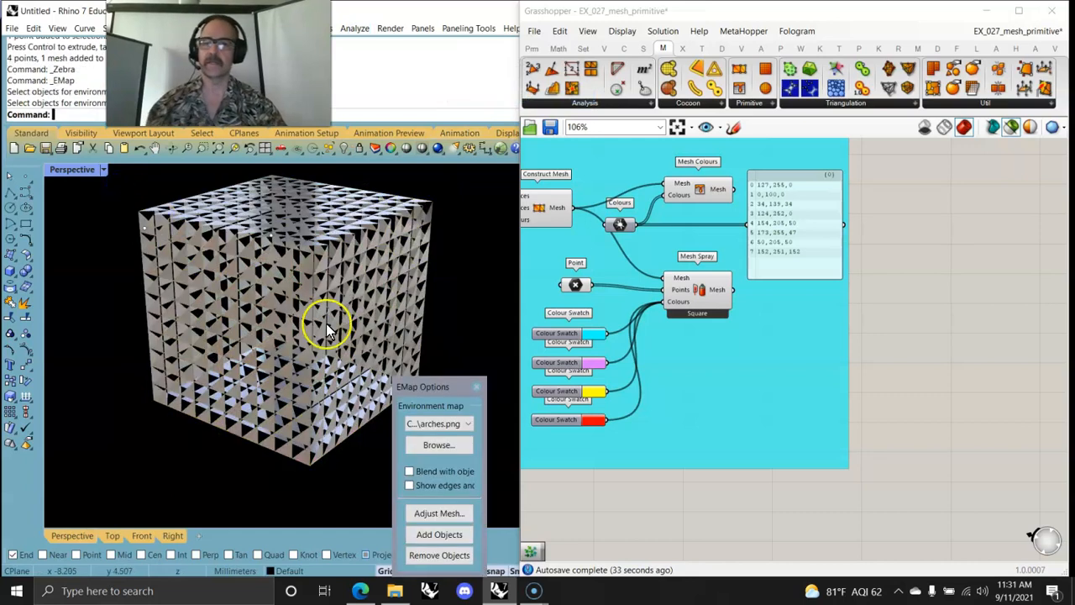
pyautogui.moveTo(324, 367); pyautogui.dragTo(466, 376, button='right')
# Connect the Mesh Sphere Ex output to Deconstruct Mesh in place of the Mesh Box.
pyautogui.moveTo(562, 338)
pyautogui.mouseDown(button='right')
pyautogui.moveTo(723, 364)
pyautogui.moveTo(907, 359)
pyautogui.mouseUp(button='right')
pyautogui.moveTo(657, 377); pyautogui.dragTo(818, 370, button='right')
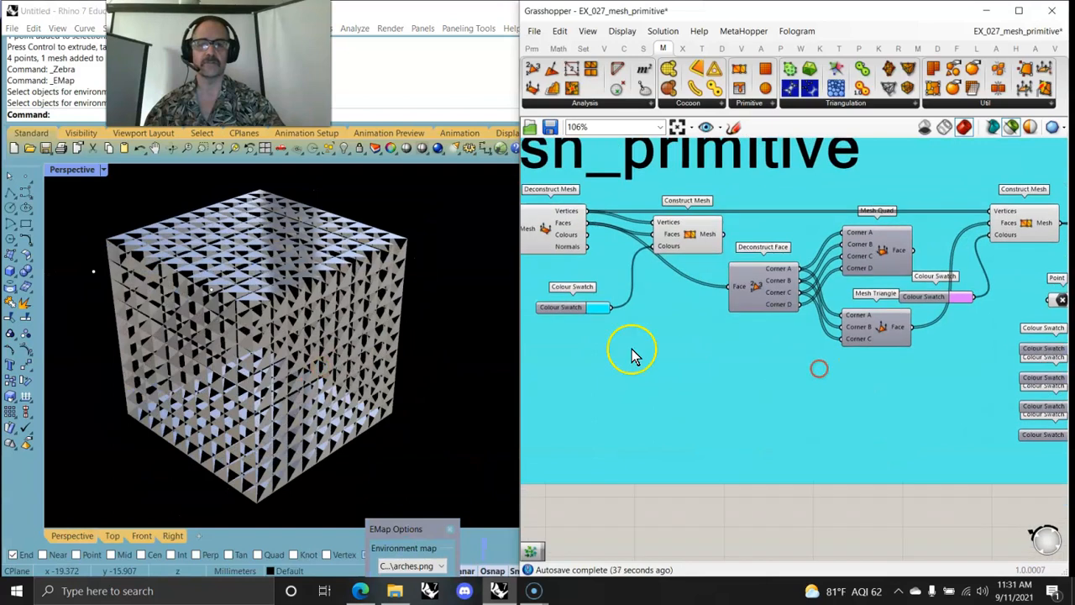
pyautogui.moveTo(596, 364); pyautogui.dragTo(836, 382, button='right')
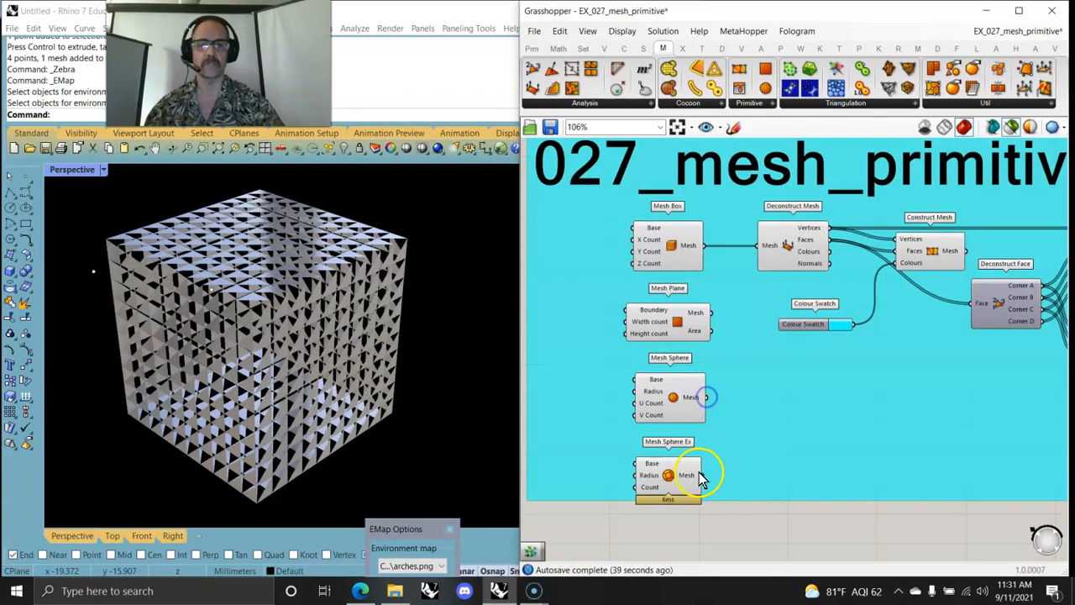
pyautogui.moveTo(733, 451); pyautogui.dragTo(770, 245)
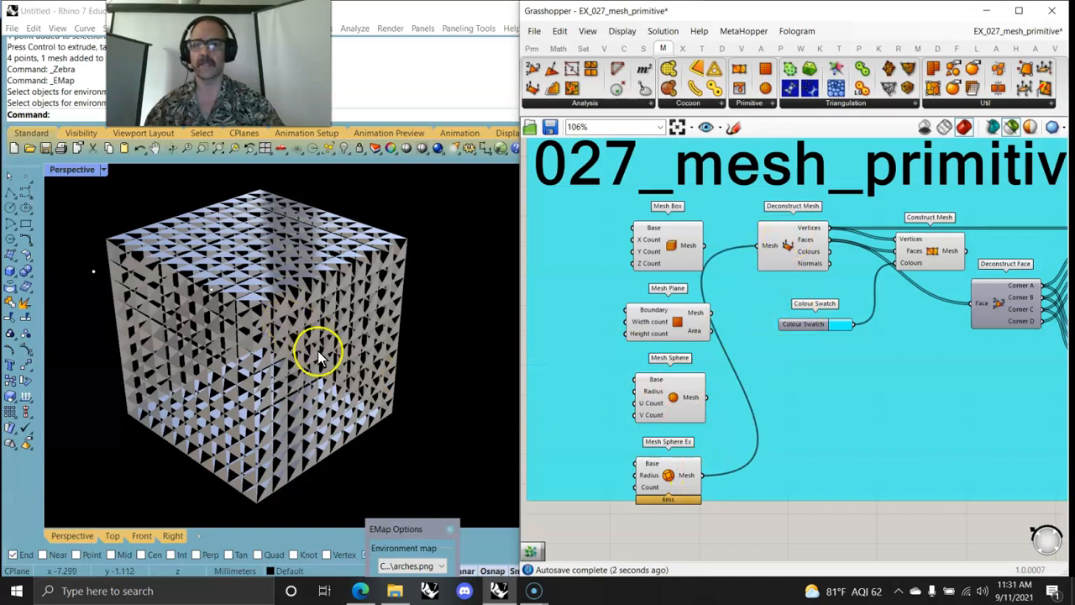
# Delete the baked box mesh from the Rhino model.
pyautogui.moveTo(835, 379); pyautogui.dragTo(627, 325, button='right')
pyautogui.click(276, 336)
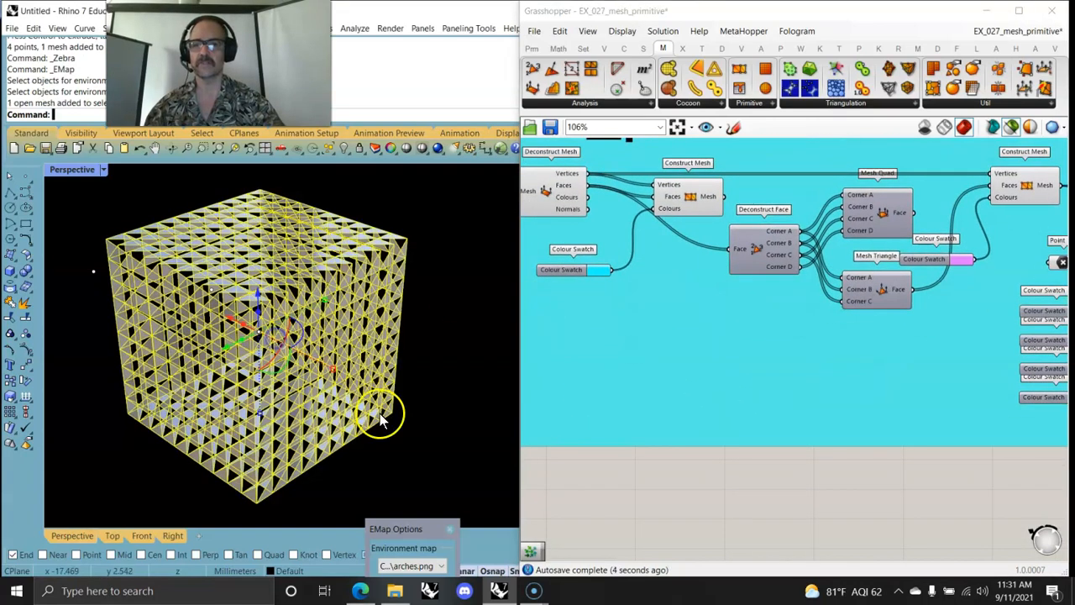
pyautogui.press('Delete')
# Bake the Mesh Spray output of the triangulated Mesh Sphere Ex into the Rhino model.
pyautogui.moveTo(679, 439)
pyautogui.mouseDown(button='right')
pyautogui.moveTo(648, 389)
pyautogui.moveTo(689, 353)
pyautogui.moveTo(784, 365)
pyautogui.mouseUp(button='right')
pyautogui.rightClick(640, 276)
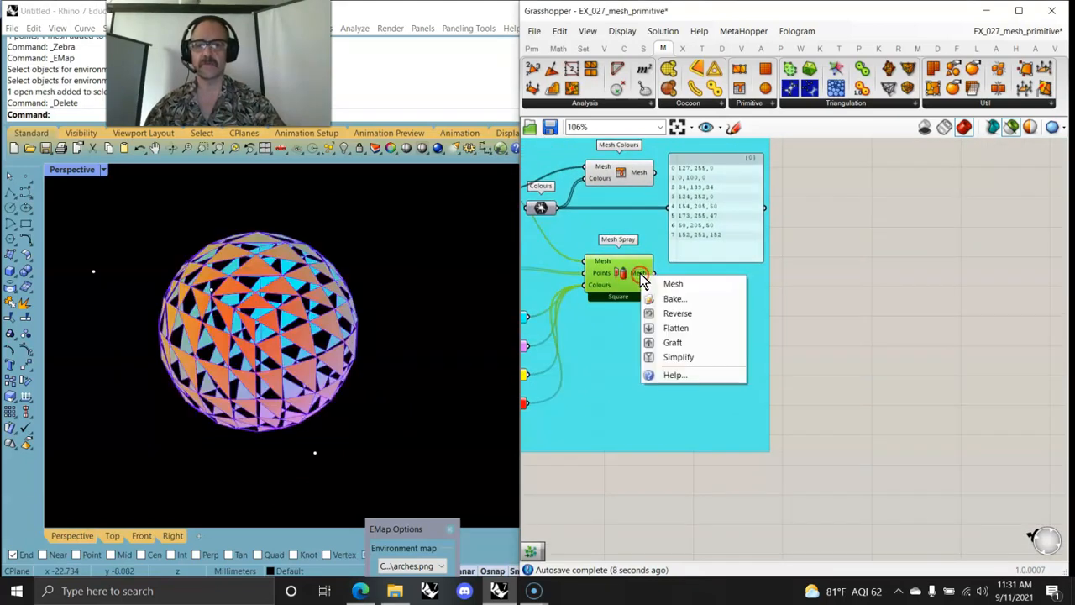
pyautogui.click(674, 299)
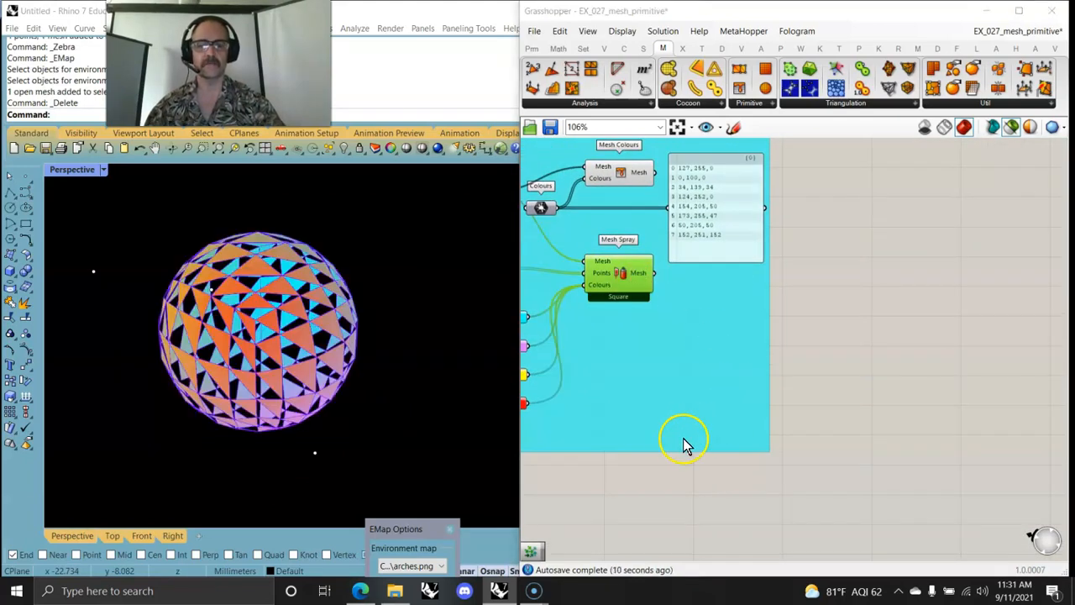
pyautogui.click(703, 432)
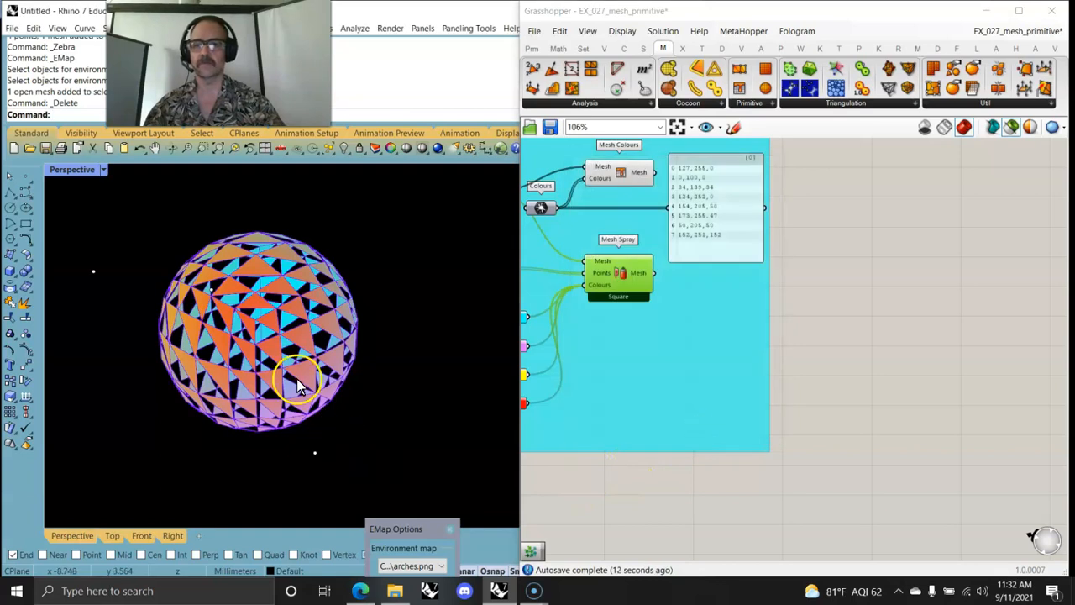
# Try to apply an Environment Map analysis to the baked sphere mesh and look at it up close.
pyautogui.click(360, 32)
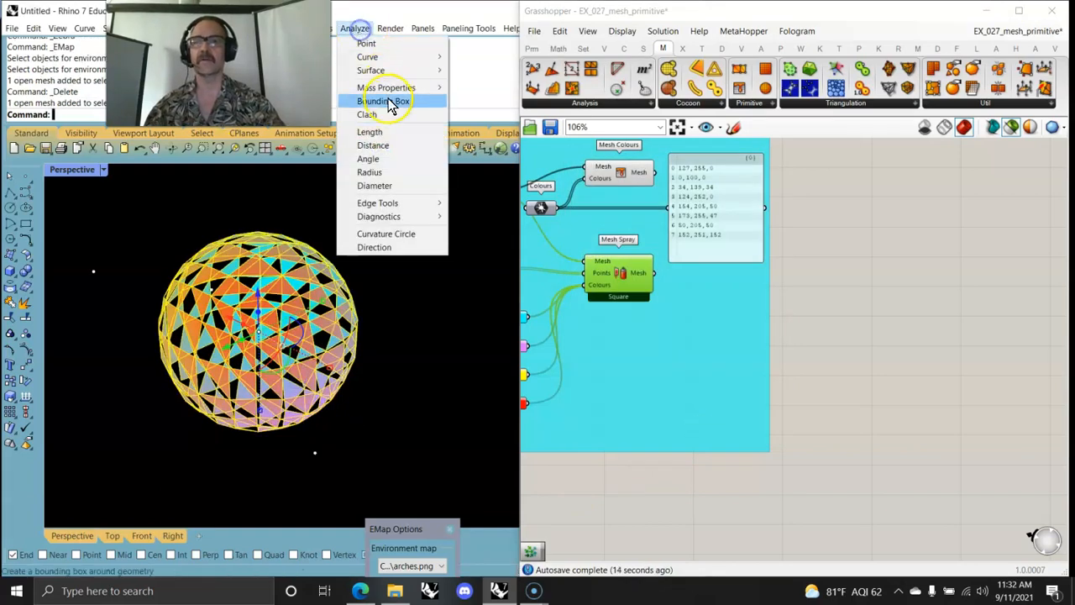
pyautogui.moveTo(378, 76)
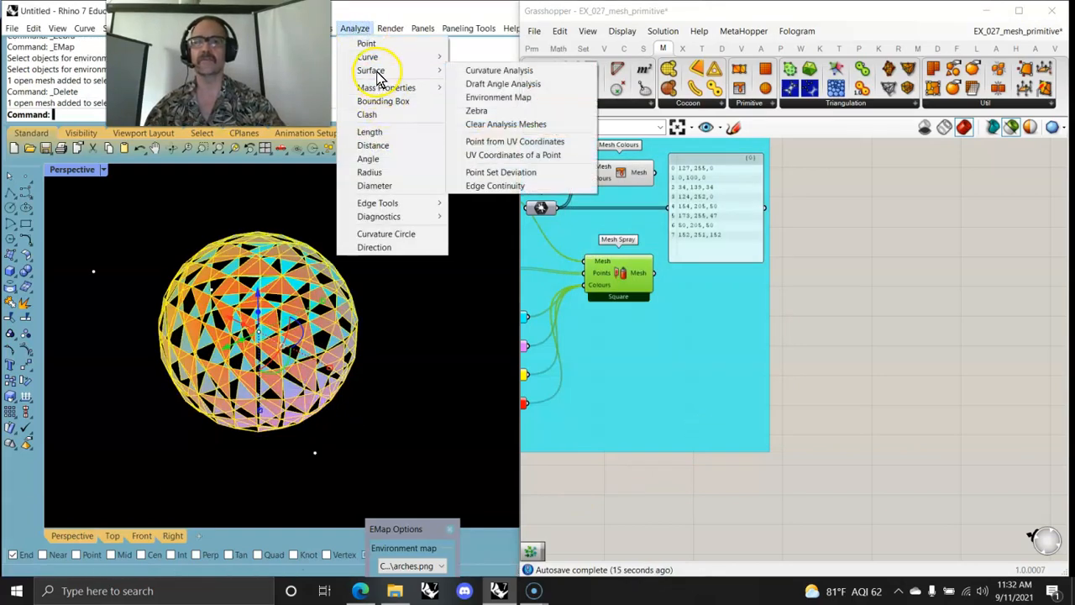
pyautogui.click(476, 96)
pyautogui.rightClick(424, 431)
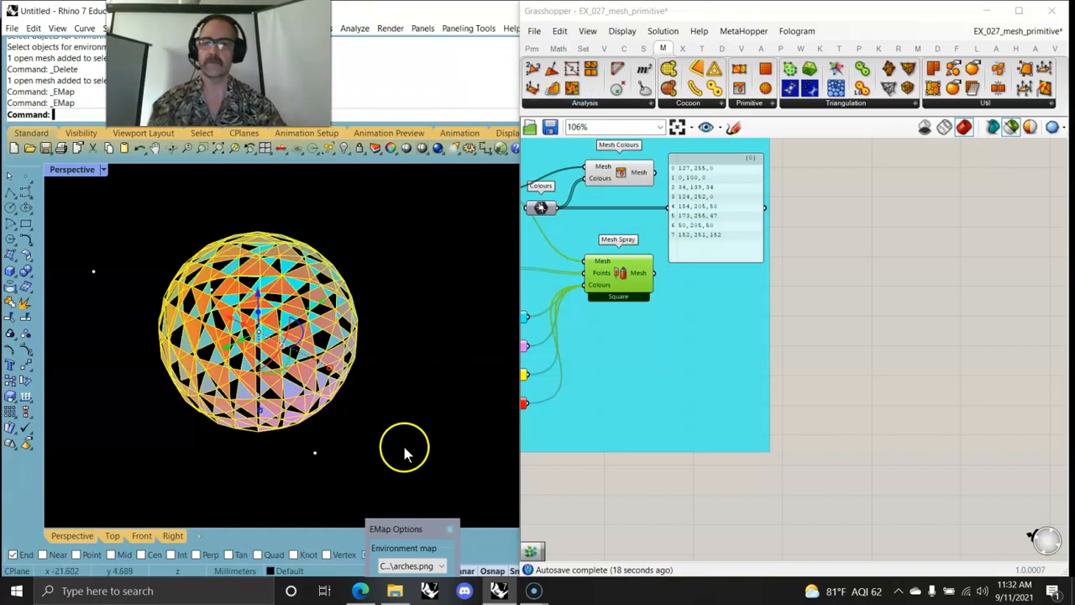
pyautogui.click(388, 394)
pyautogui.moveTo(326, 361)
pyautogui.mouseDown(button='right')
pyautogui.moveTo(283, 344)
pyautogui.moveTo(336, 364)
pyautogui.mouseUp(button='right')
pyautogui.scroll(8, 293, 359)
pyautogui.scroll(-5, 294, 348)
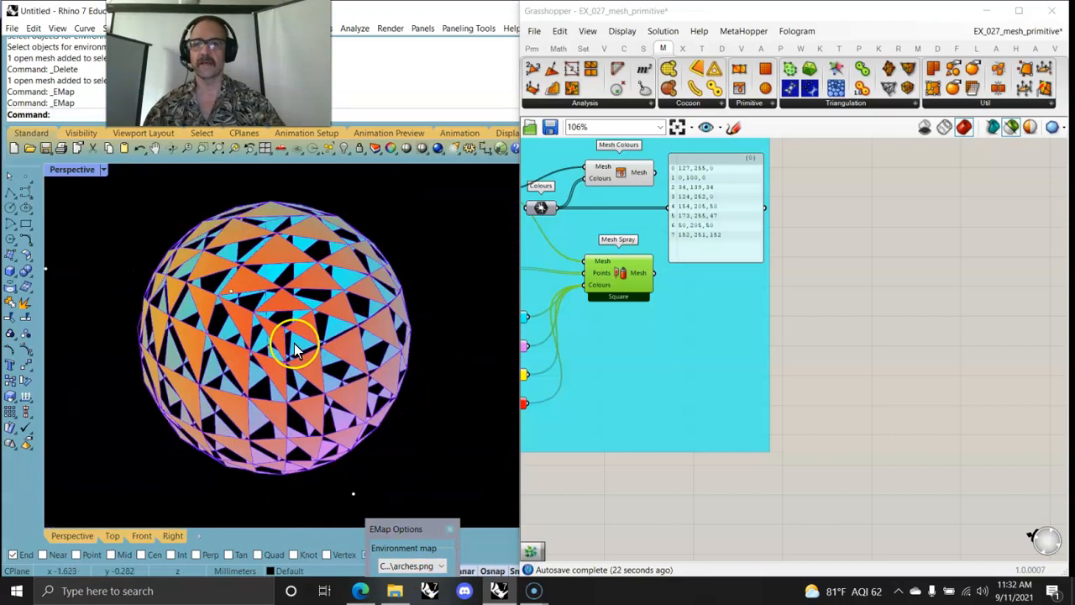
# Run an Environment Map surface analysis on the baked sphere mesh in the Perspective view.
pyautogui.click(294, 348)
pyautogui.click(355, 28)
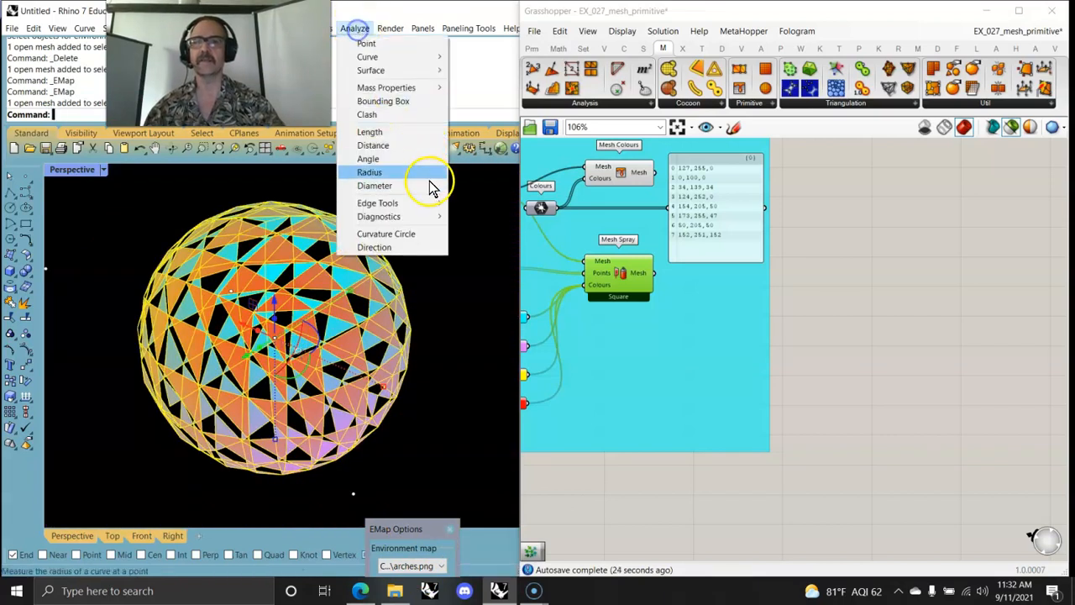
pyautogui.moveTo(372, 71)
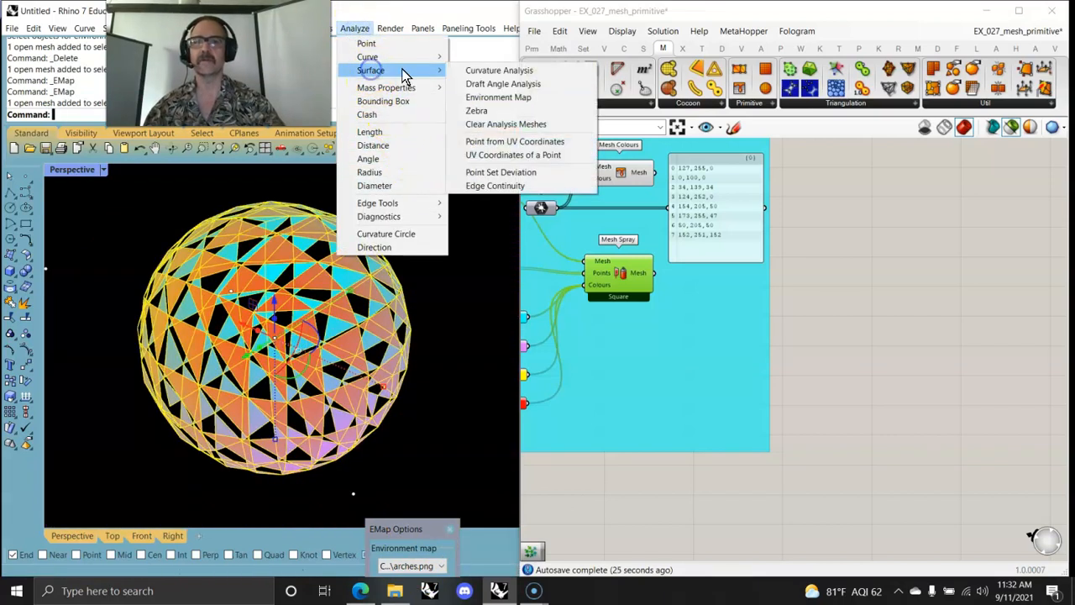
pyautogui.click(476, 99)
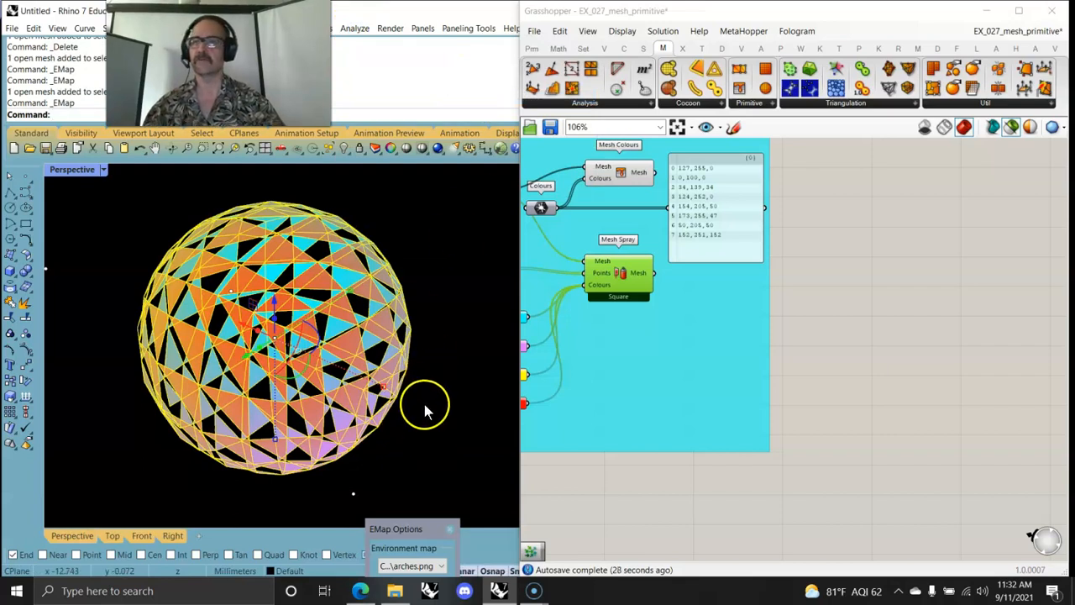
pyautogui.rightClick(348, 353)
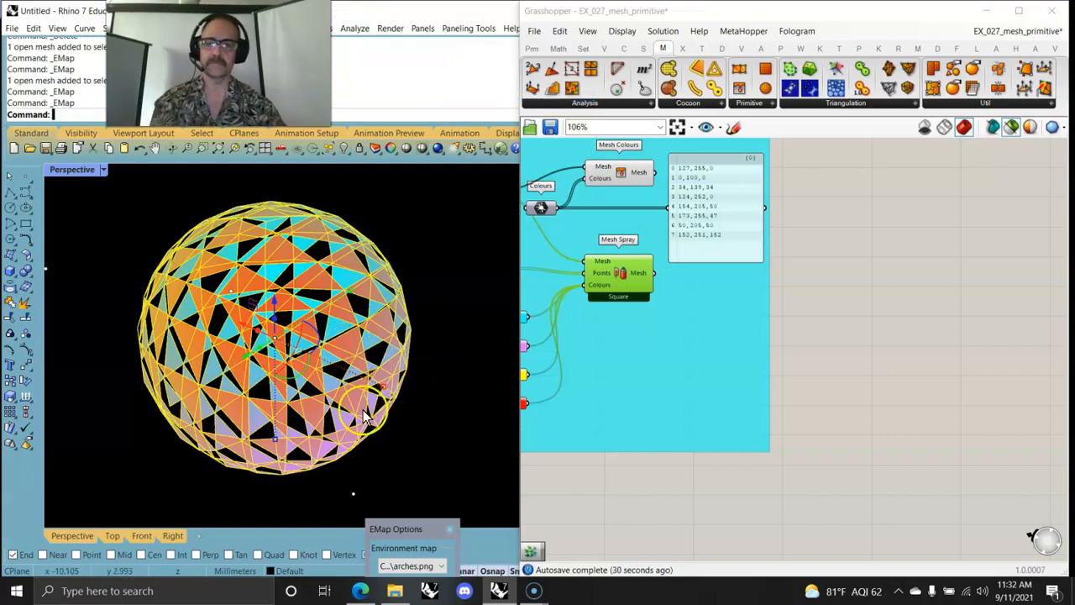
pyautogui.moveTo(391, 427); pyautogui.dragTo(349, 393, button='right')
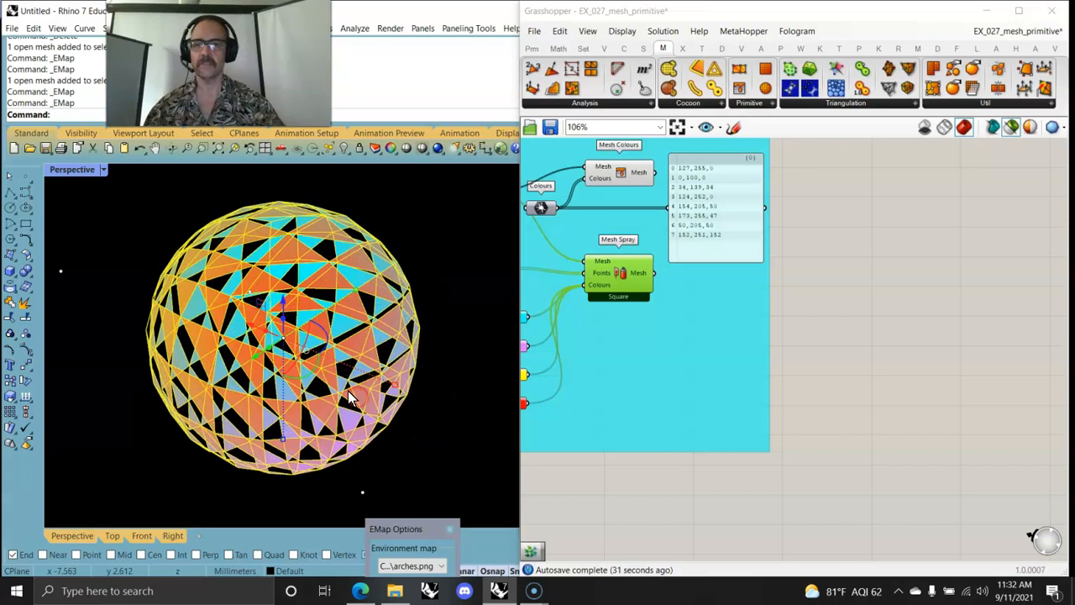
# Deselect the Mesh Spray component and the baked sphere mesh so the mapped reflections can be examined.
pyautogui.click(883, 381)
pyautogui.moveTo(313, 361)
pyautogui.mouseDown(button='right')
pyautogui.moveTo(298, 341)
pyautogui.moveTo(309, 345)
pyautogui.moveTo(288, 351)
pyautogui.moveTo(325, 372)
pyautogui.moveTo(313, 411)
pyautogui.mouseUp(button='right')
pyautogui.click(485, 475)
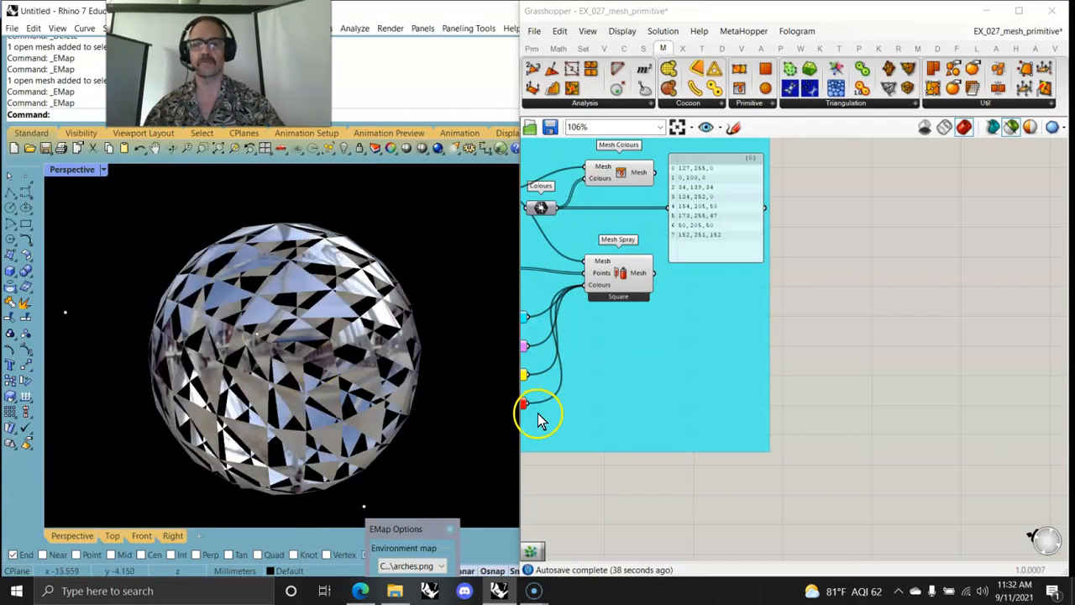
# Look through the available mesh Triangulation components and fit the whole 027_mesh_primitive definition on the canvas.
pyautogui.moveTo(568, 425); pyautogui.dragTo(850, 412, button='right')
pyautogui.scroll(-2, 691, 305)
pyautogui.moveTo(677, 286); pyautogui.dragTo(741, 299, button='right')
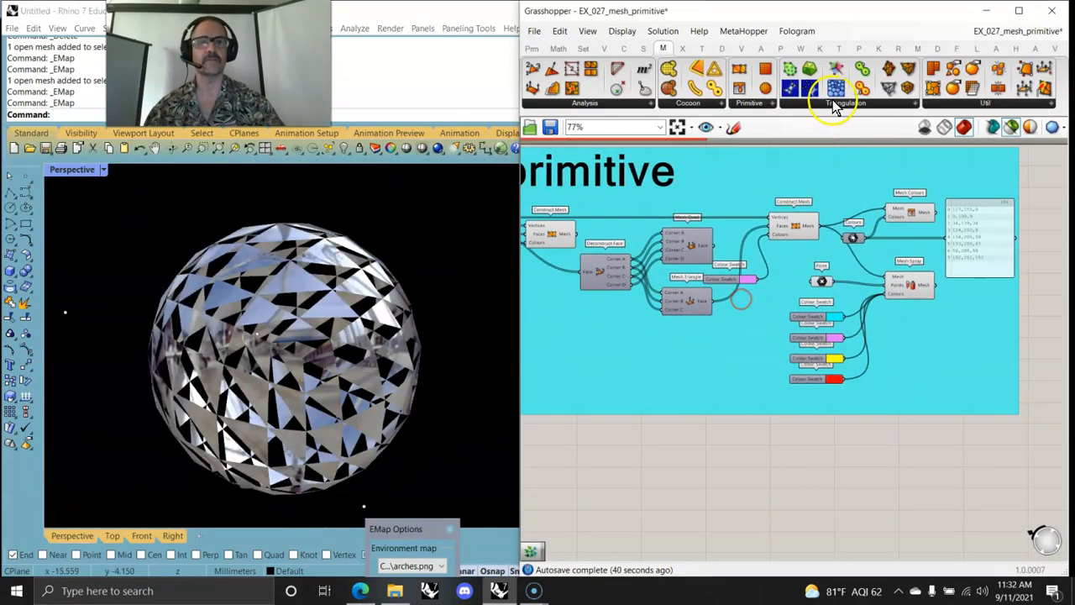
pyautogui.click(835, 102)
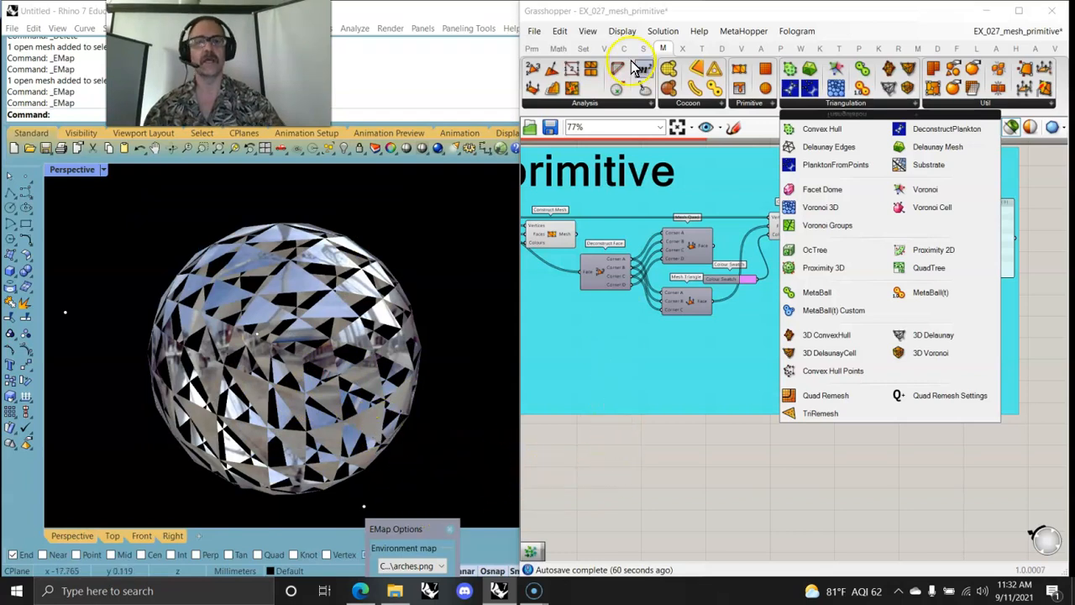
pyautogui.click(677, 127)
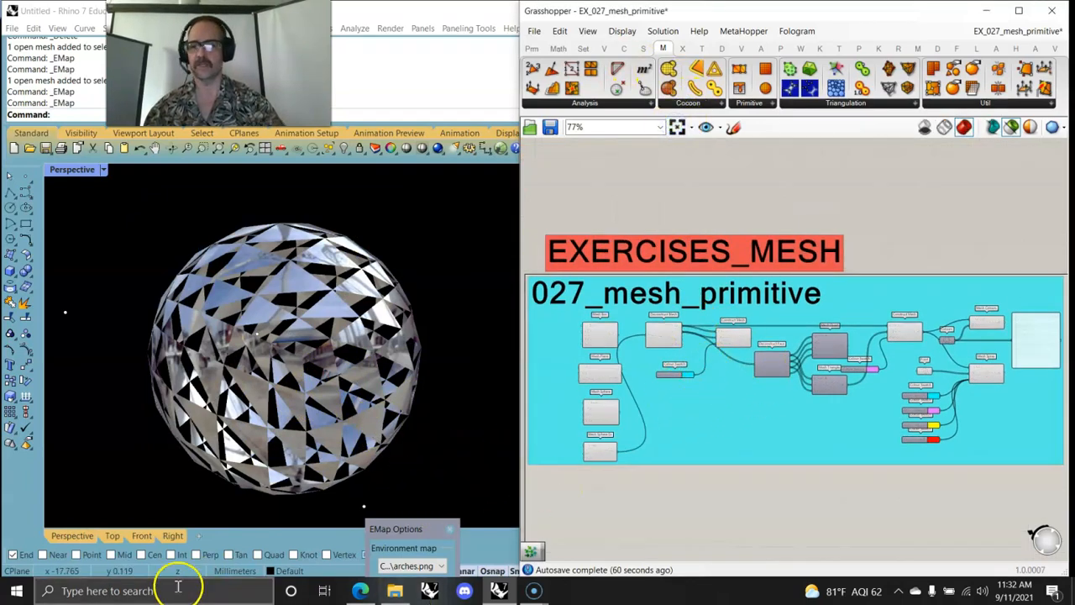